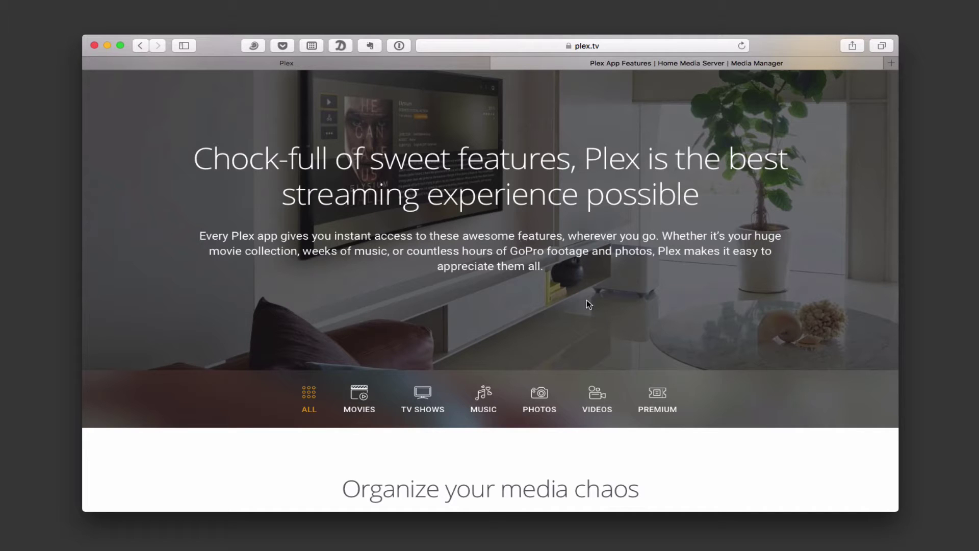
# Skim the Plex features page and check the Premium label's note under Offline enjoyment
pyautogui.scroll(-3, 587, 304)
pyautogui.scroll(-10, 587, 305)
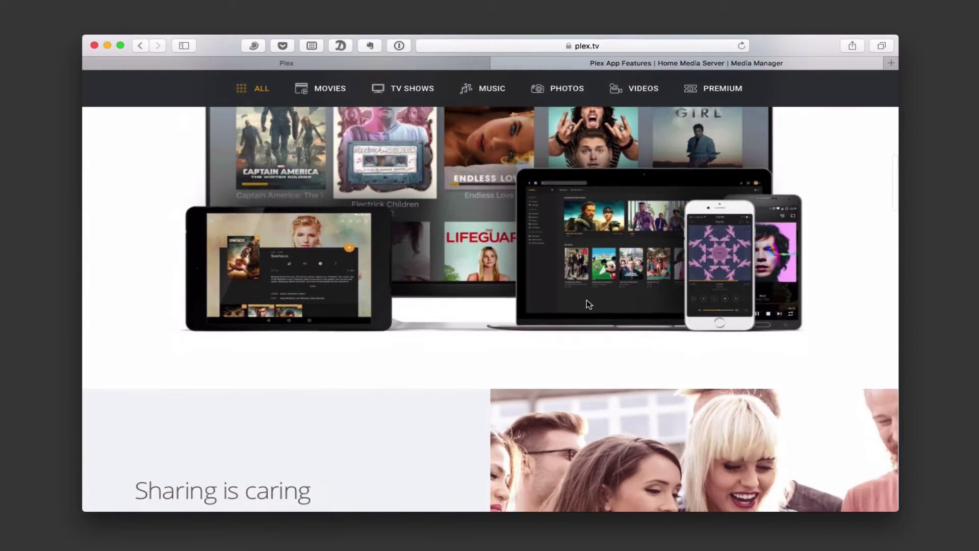
pyautogui.scroll(-10, 586, 304)
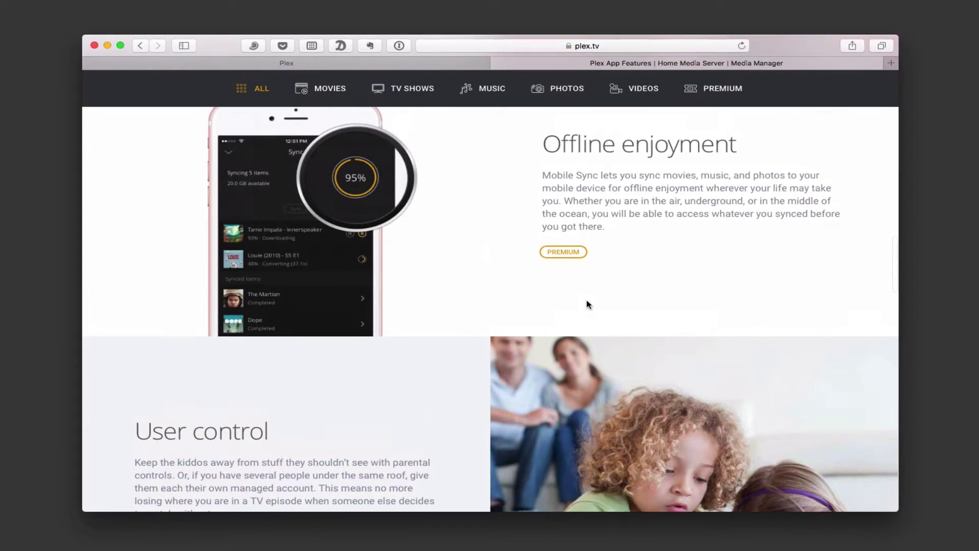
pyautogui.moveTo(566, 253)
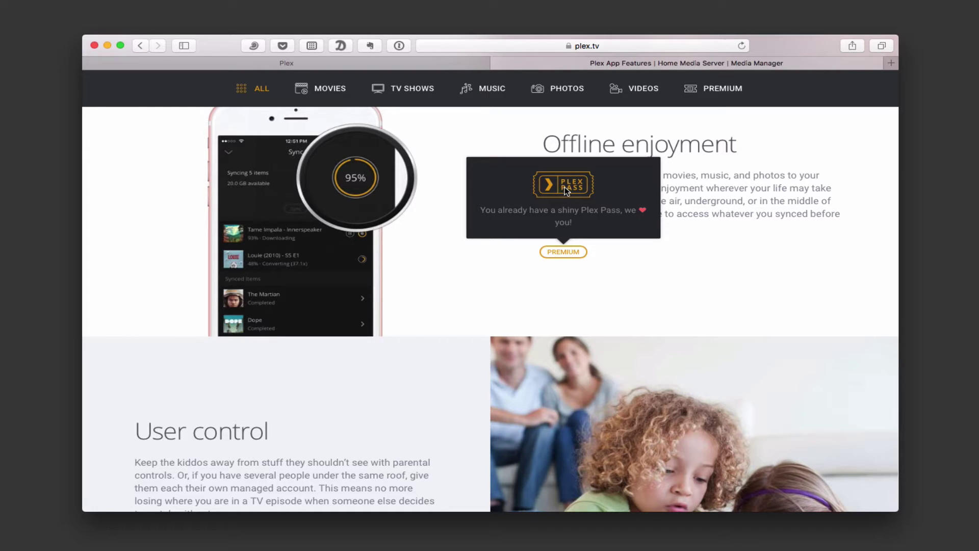
pyautogui.scroll(-3, 546, 303)
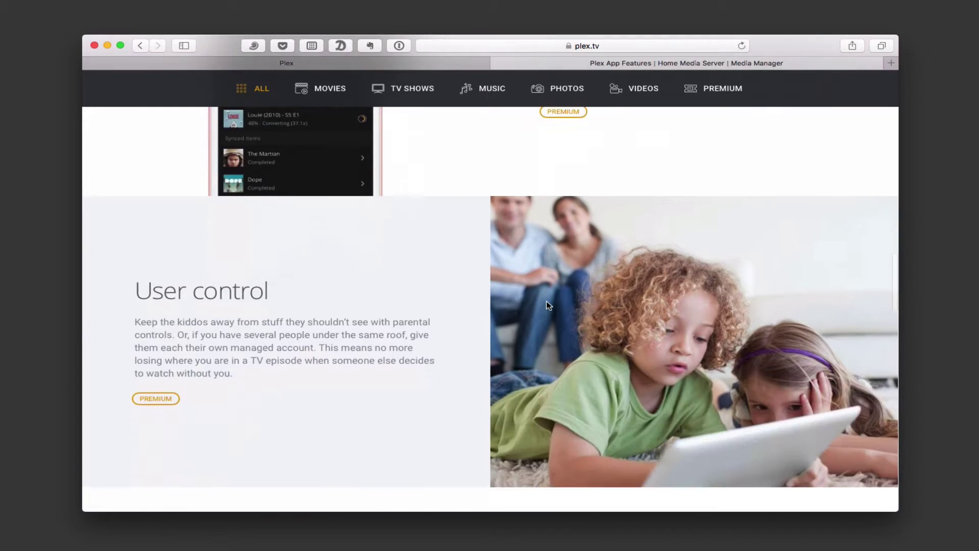
# Compare the Free and Premium columns in the feature table, from Any Format to Early Access
pyautogui.scroll(-5, 546, 305)
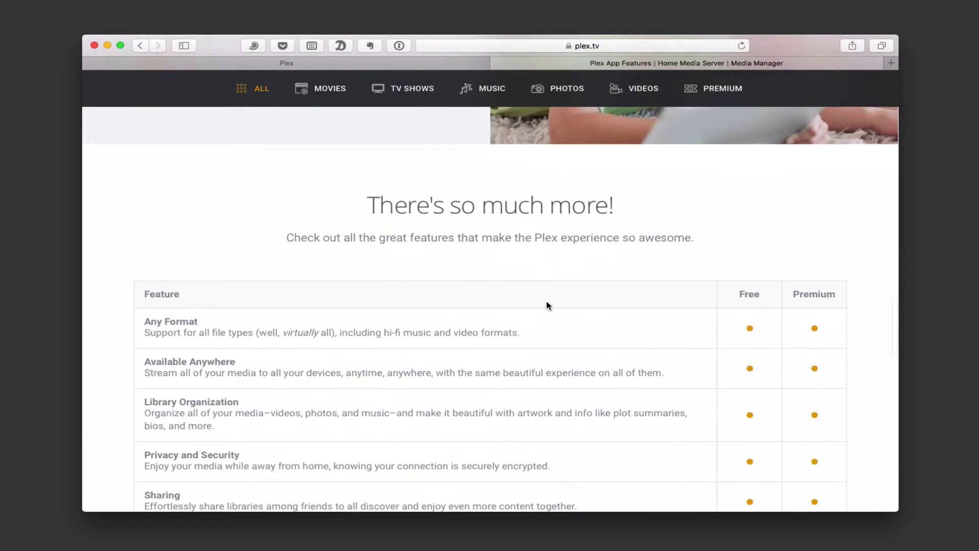
pyautogui.scroll(-3, 546, 305)
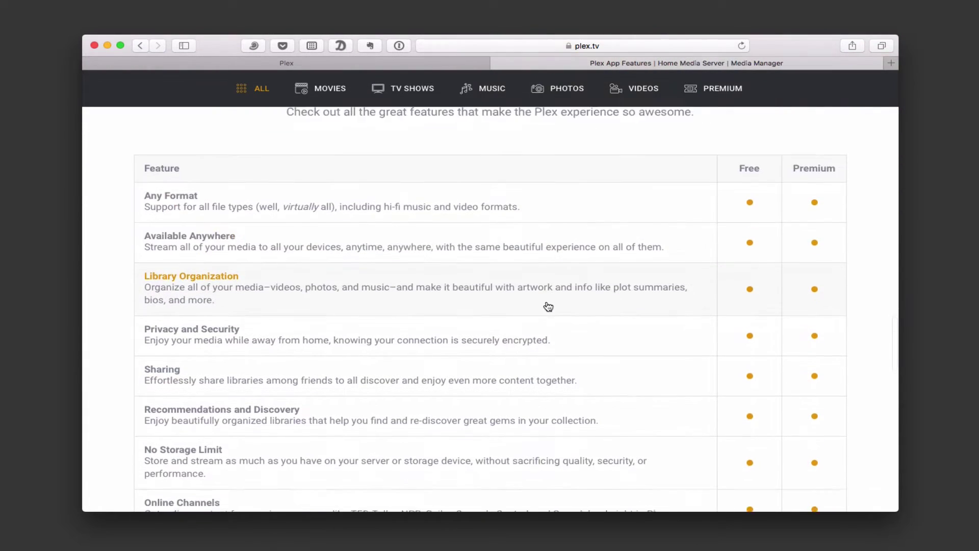
pyautogui.scroll(2, 651, 240)
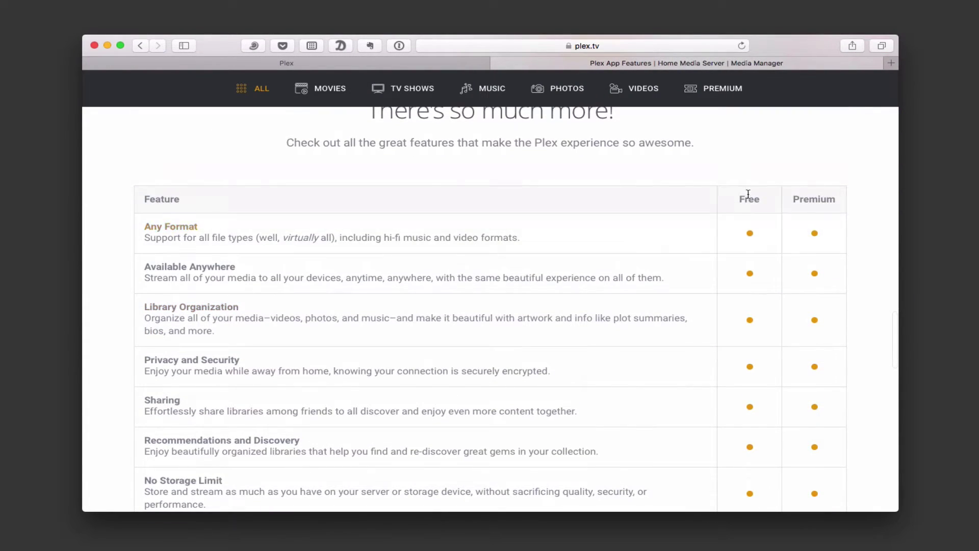
pyautogui.scroll(-8, 645, 317)
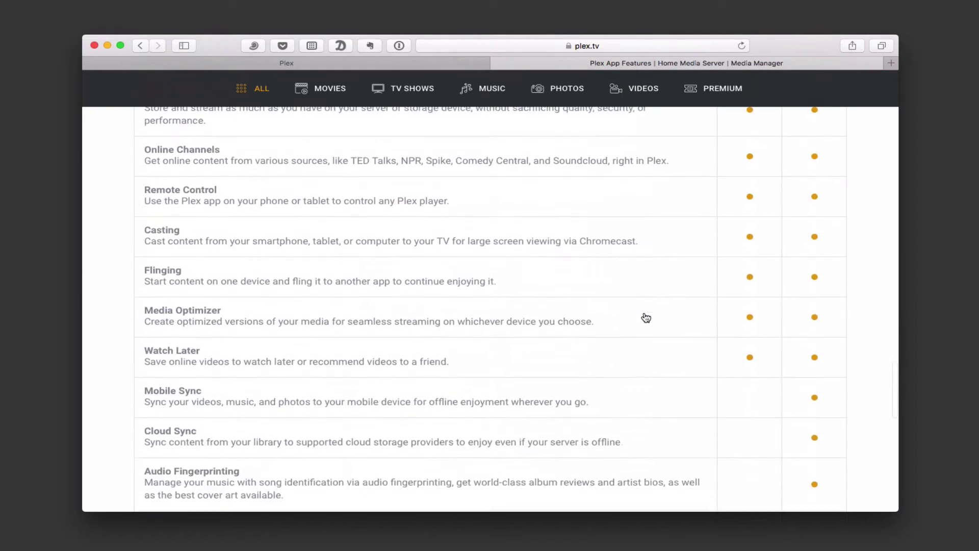
pyautogui.scroll(-3, 645, 317)
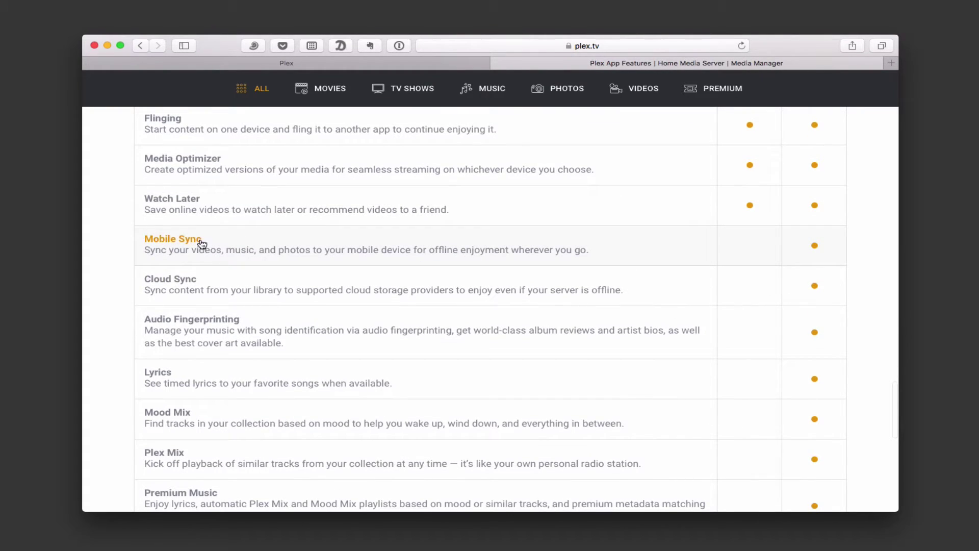
pyautogui.scroll(-2, 202, 367)
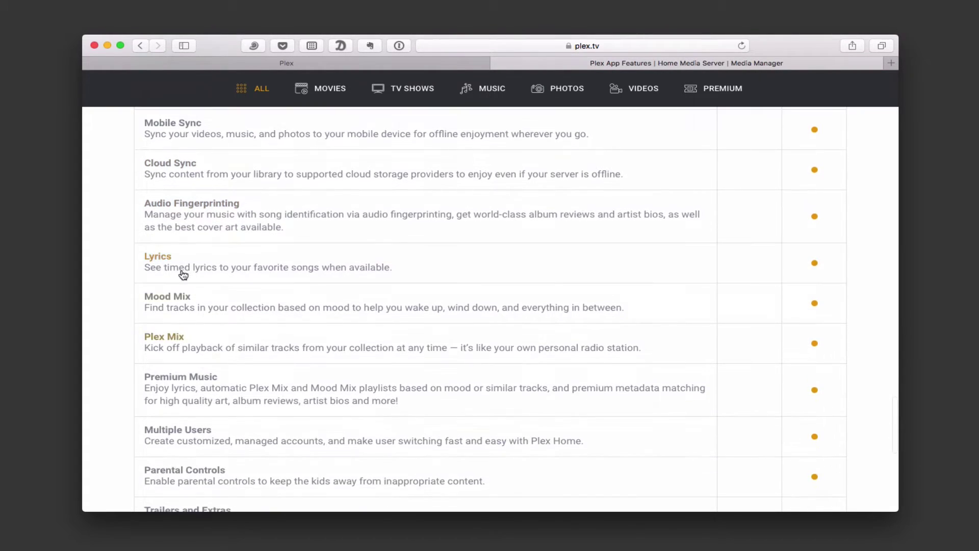
pyautogui.scroll(-2, 195, 376)
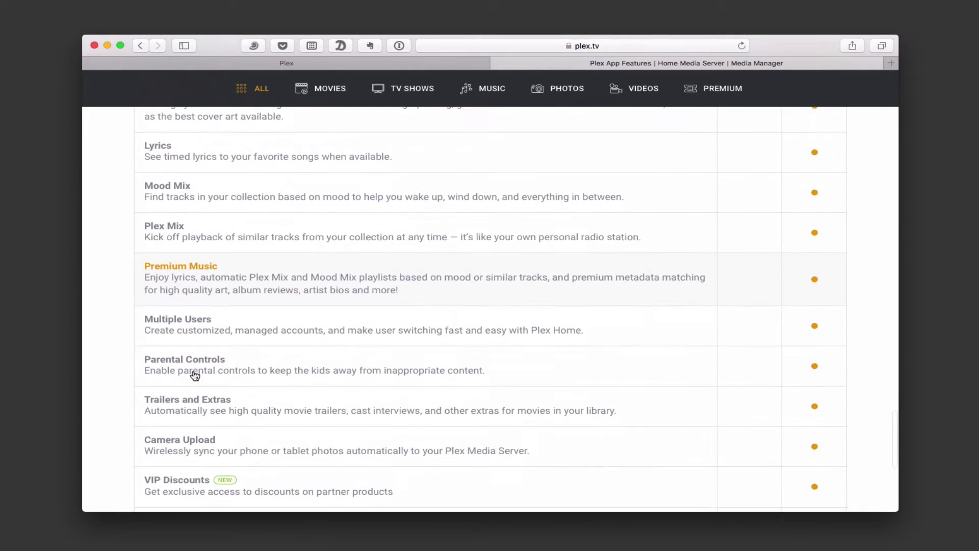
pyautogui.scroll(-2, 194, 375)
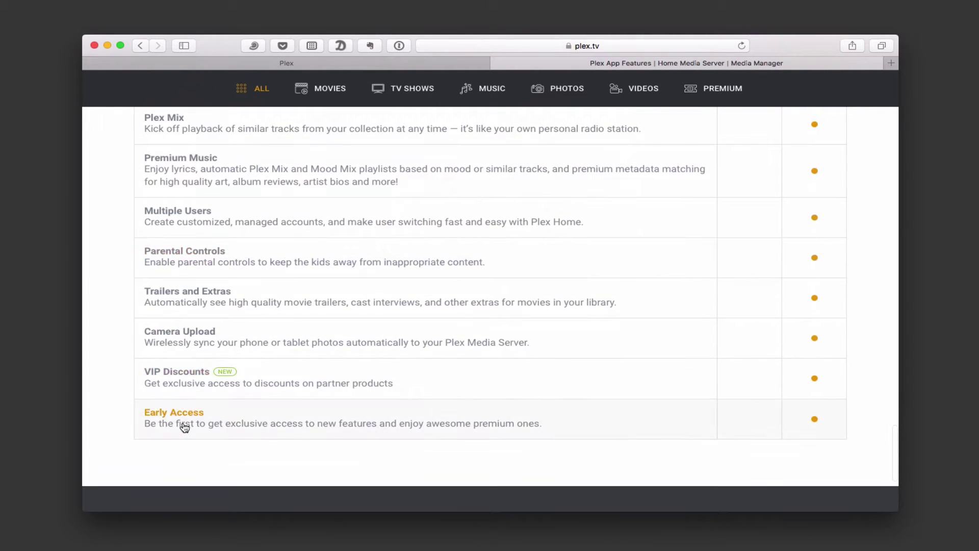
pyautogui.scroll(4, 192, 284)
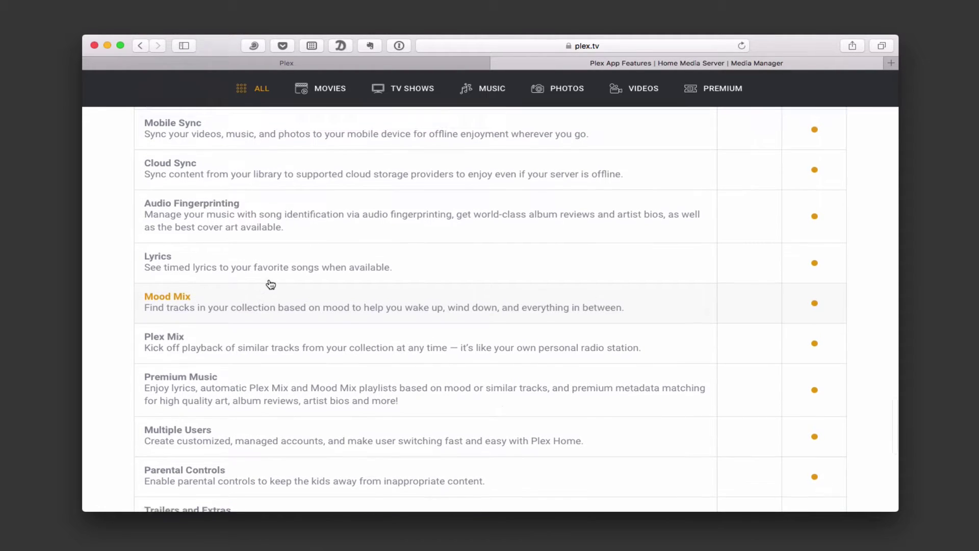
# Open the Audio Fingerprinting details from the feature table, and advance to Lyrics to review its supported apps
pyautogui.scroll(1, 267, 284)
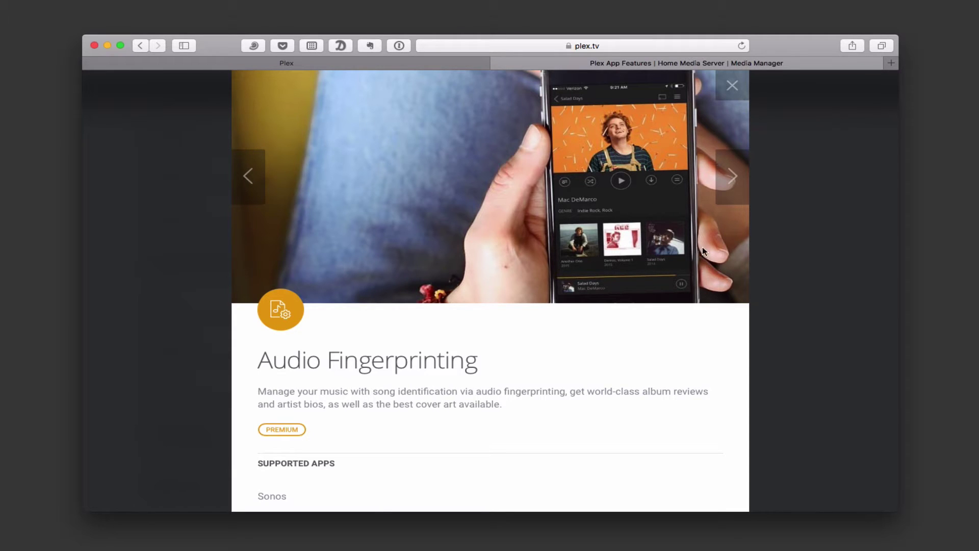
pyautogui.click(734, 177)
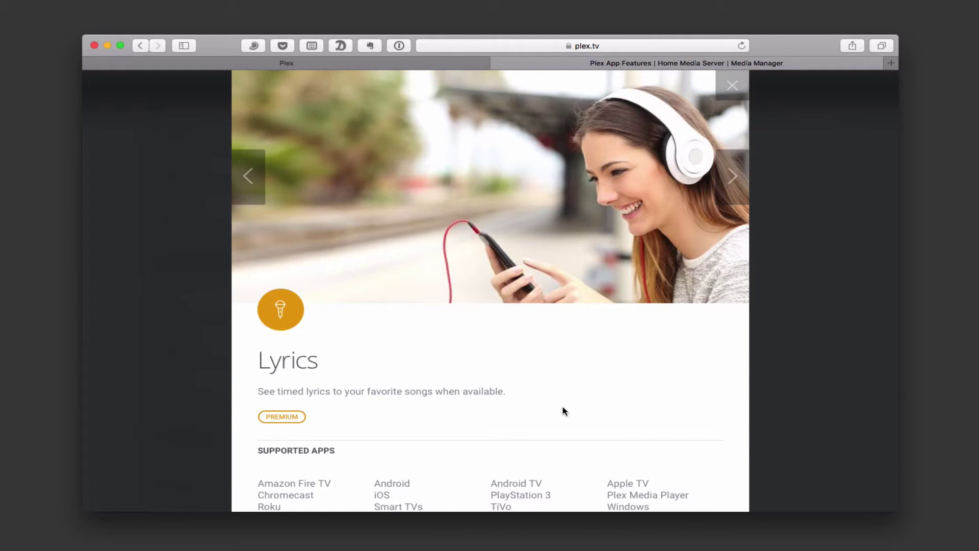
pyautogui.scroll(-3, 579, 405)
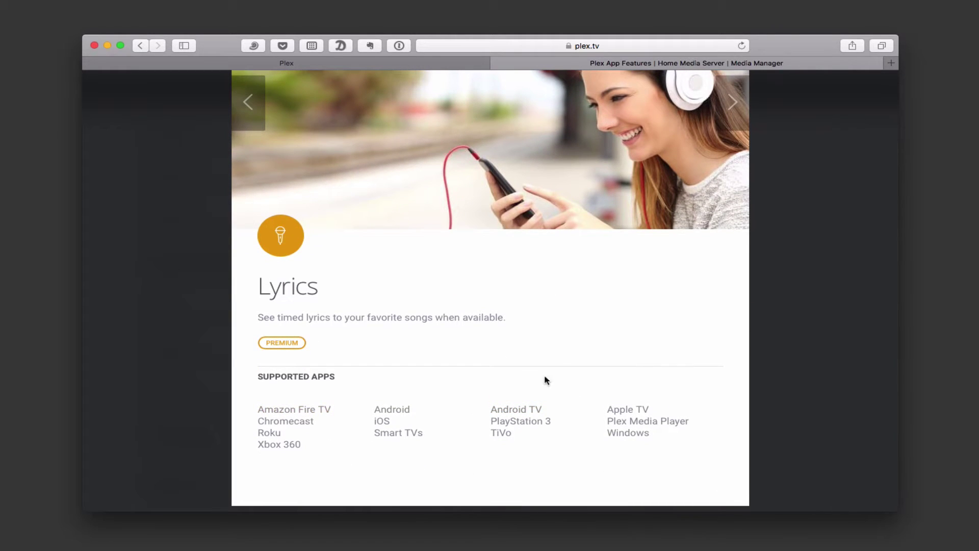
pyautogui.scroll(3, 557, 357)
# Page through the Mood Mix, Plex Mix, Premium Music and Multiple Users details, and close the feature overlay
pyautogui.click(731, 199)
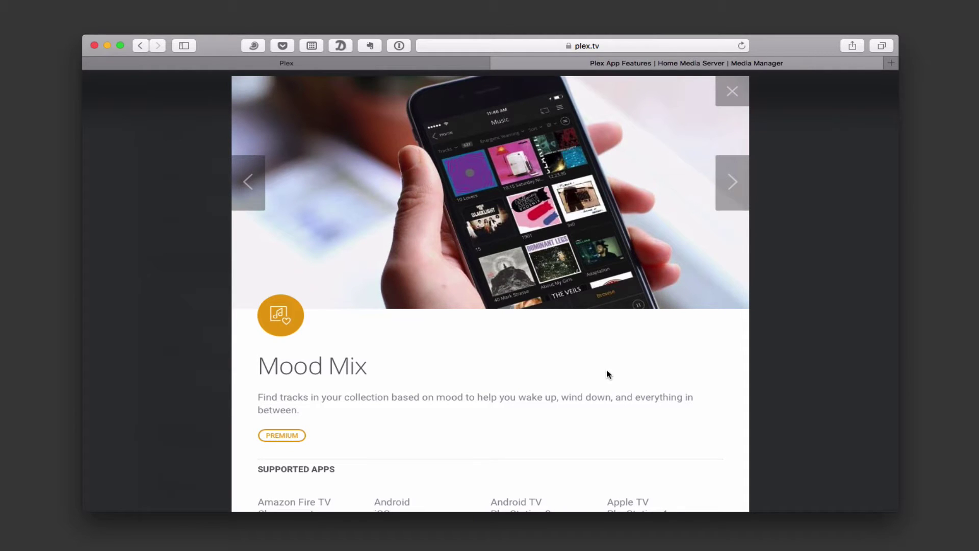
pyautogui.click(735, 191)
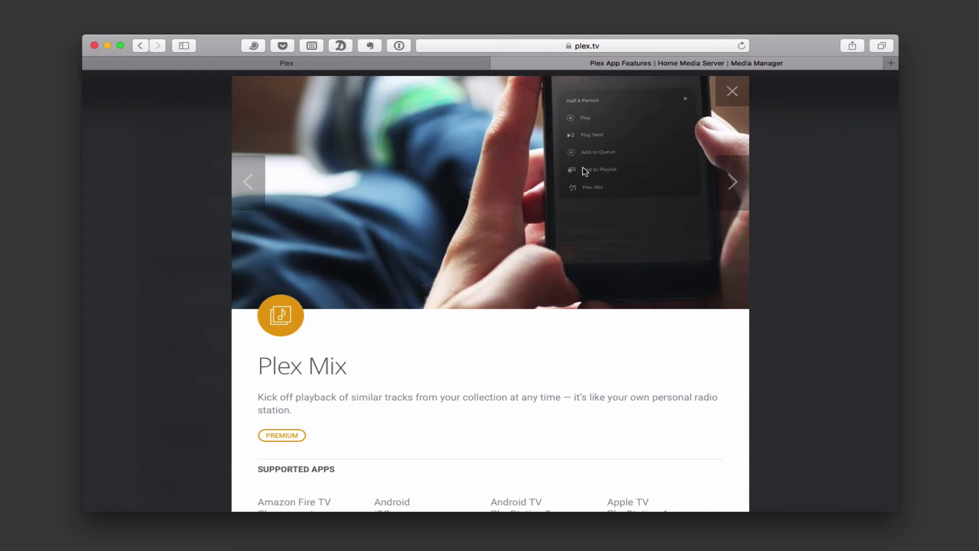
pyautogui.scroll(-3, 489, 409)
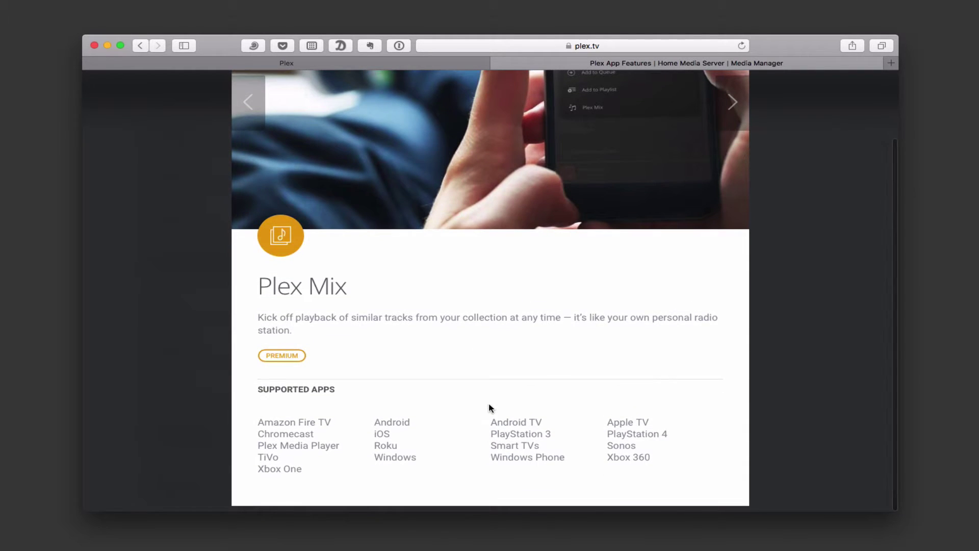
pyautogui.scroll(3, 490, 406)
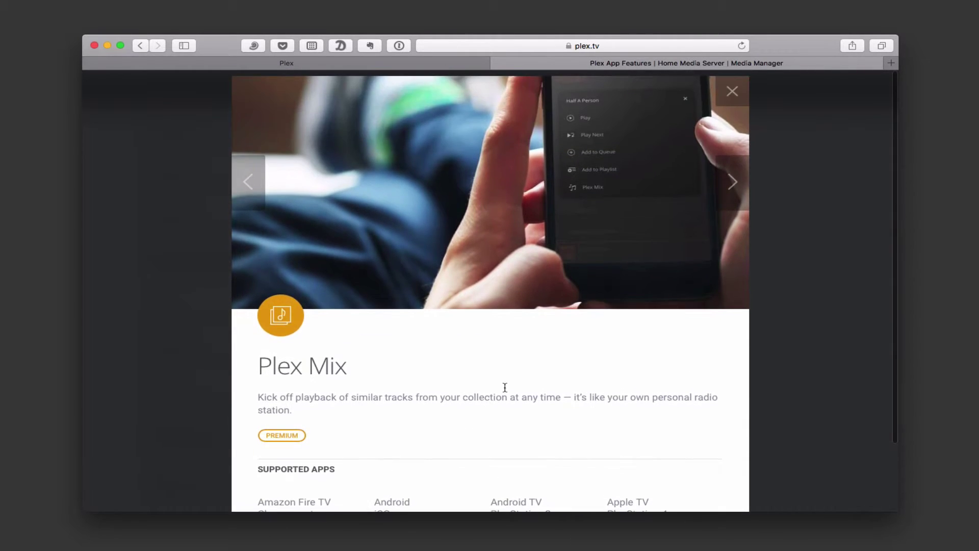
pyautogui.click(735, 189)
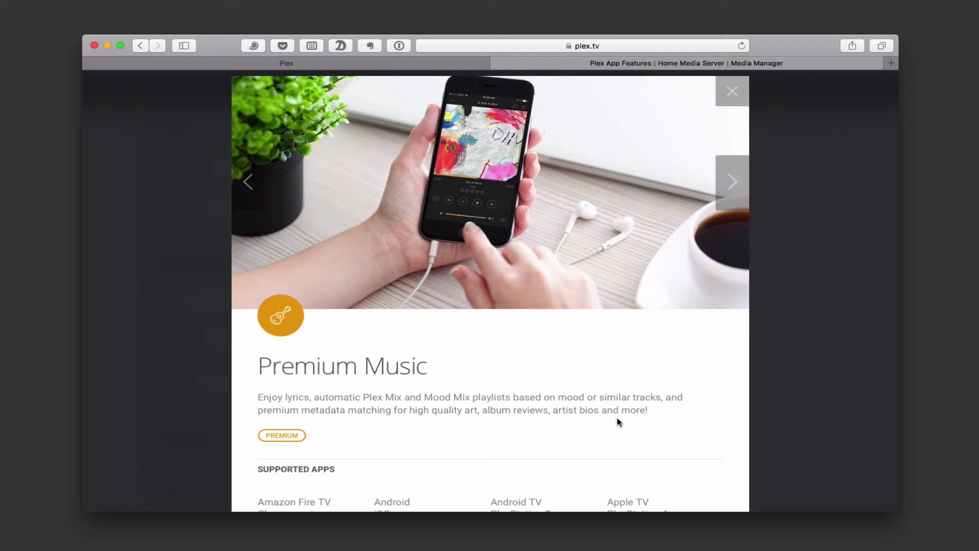
pyautogui.click(731, 189)
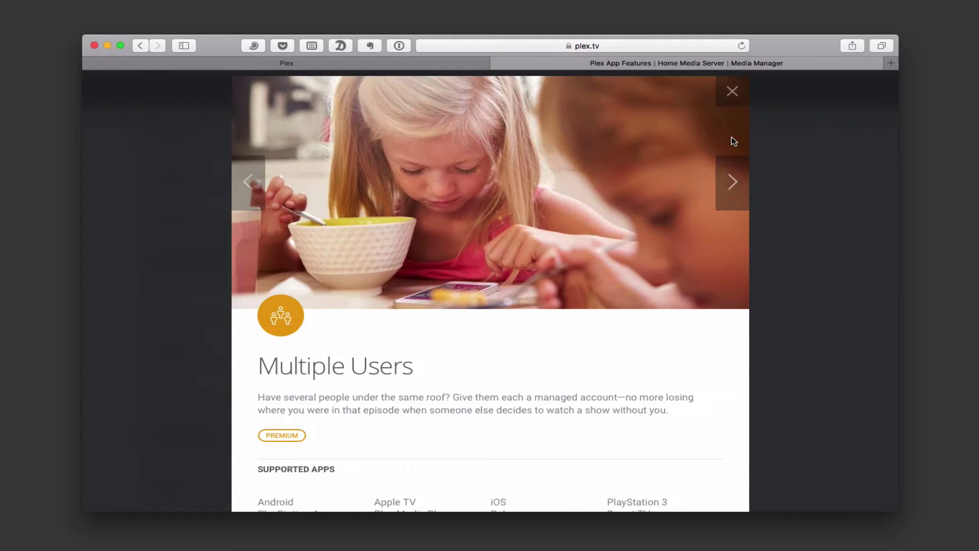
pyautogui.click(735, 92)
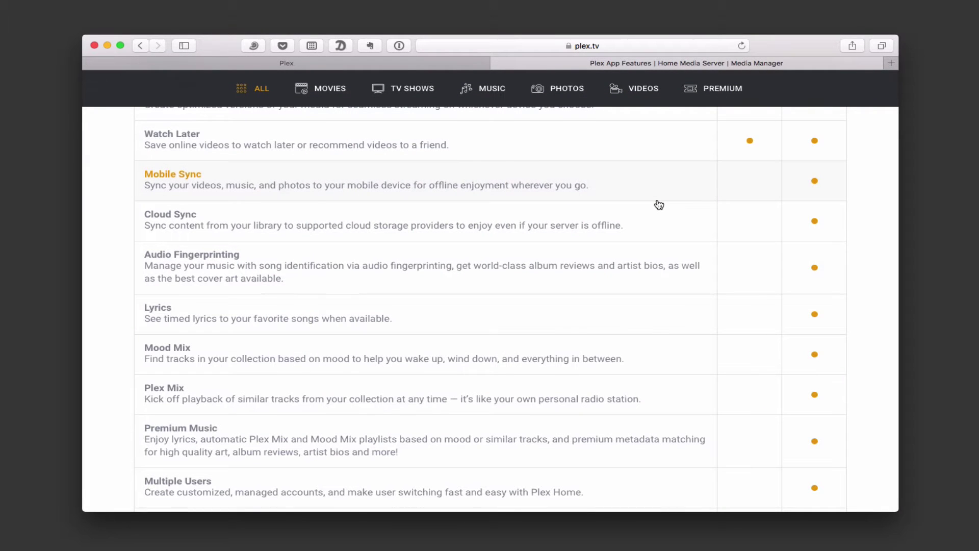
# Open the Premium features page and review it down to the Give Plex Pass section
pyautogui.click(707, 88)
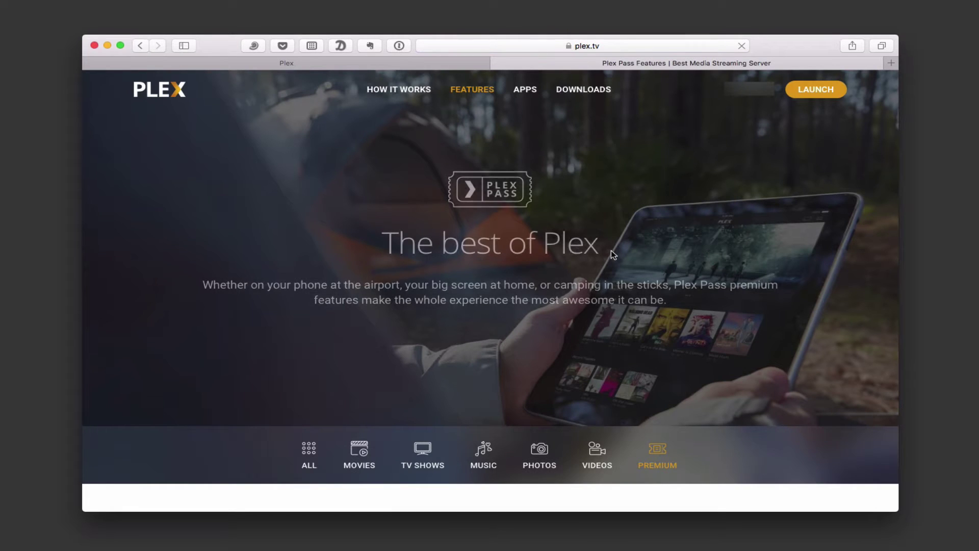
pyautogui.scroll(-4, 561, 242)
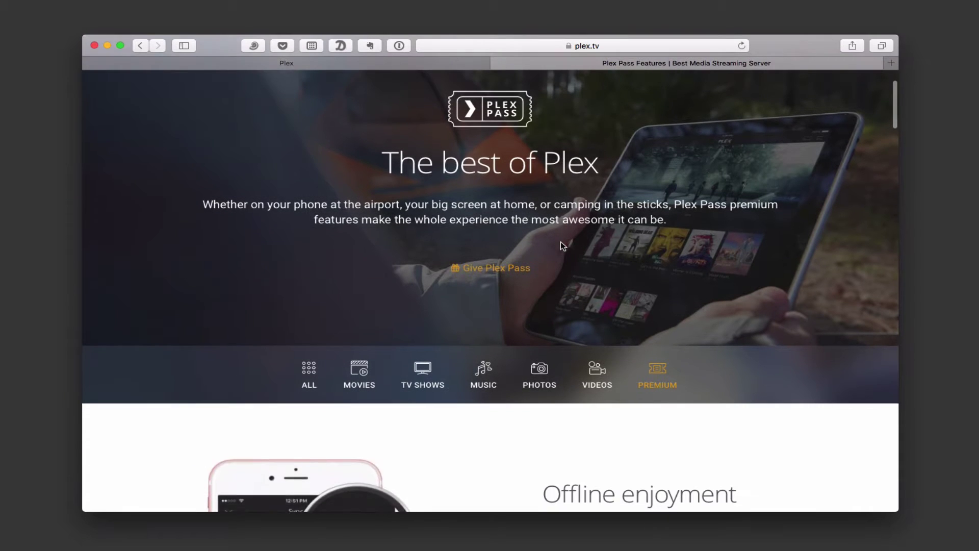
pyautogui.scroll(-20, 561, 243)
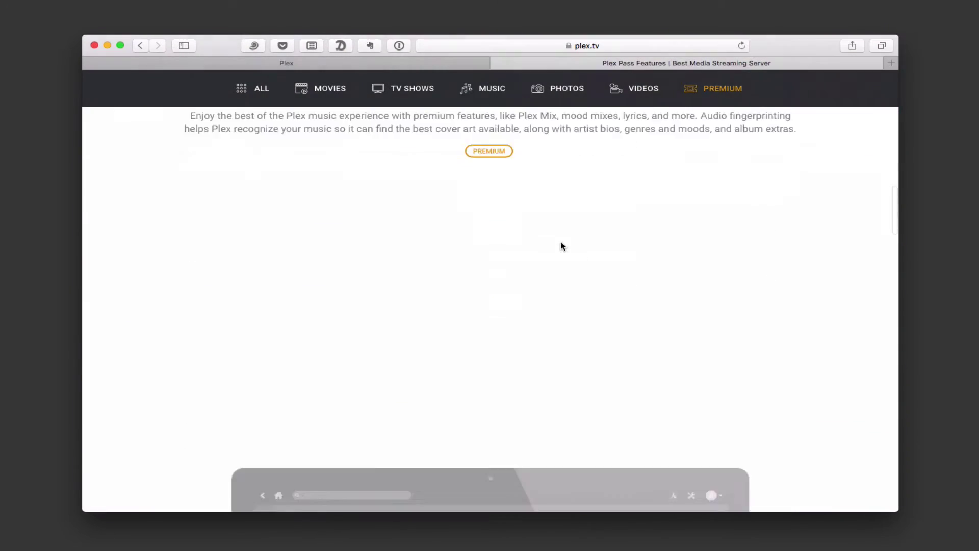
pyautogui.scroll(-20, 563, 247)
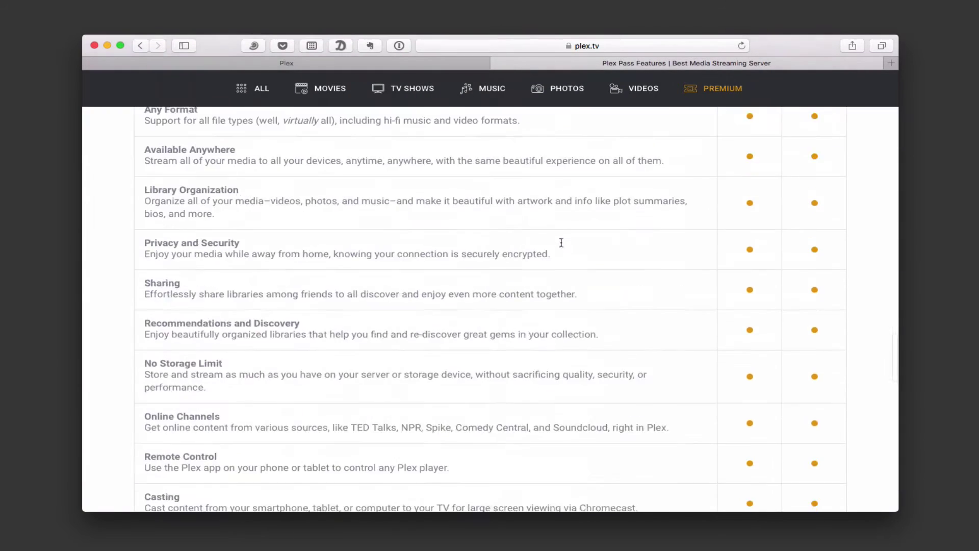
pyautogui.scroll(-15, 563, 247)
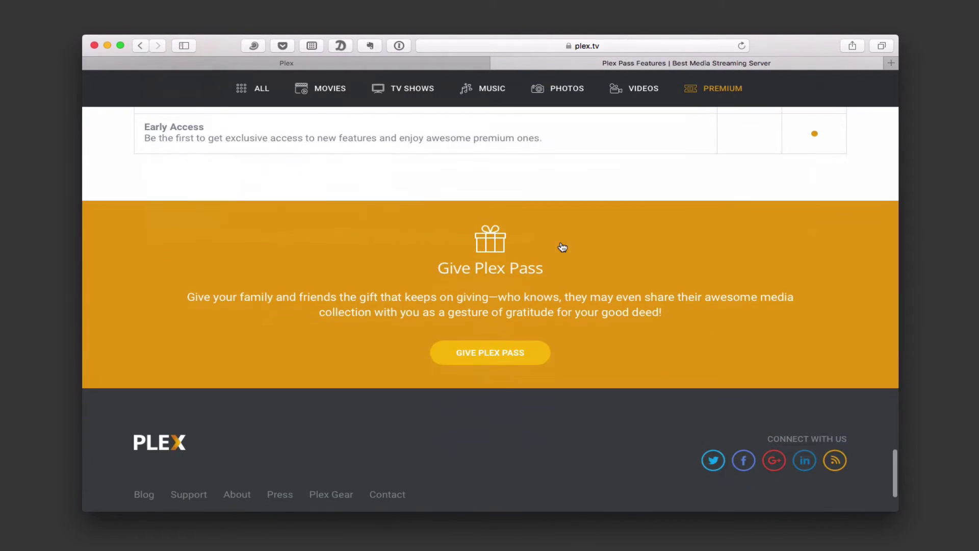
pyautogui.scroll(-1, 499, 352)
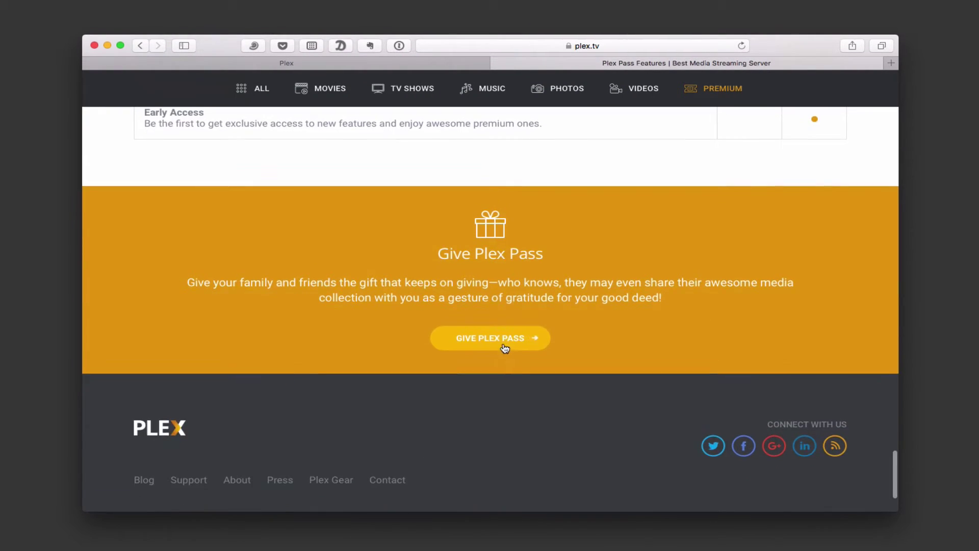
# Open the Plex Pass gift page and review the 3-month, 1-year and lifetime prices and the Plex Pass features
pyautogui.click(502, 345)
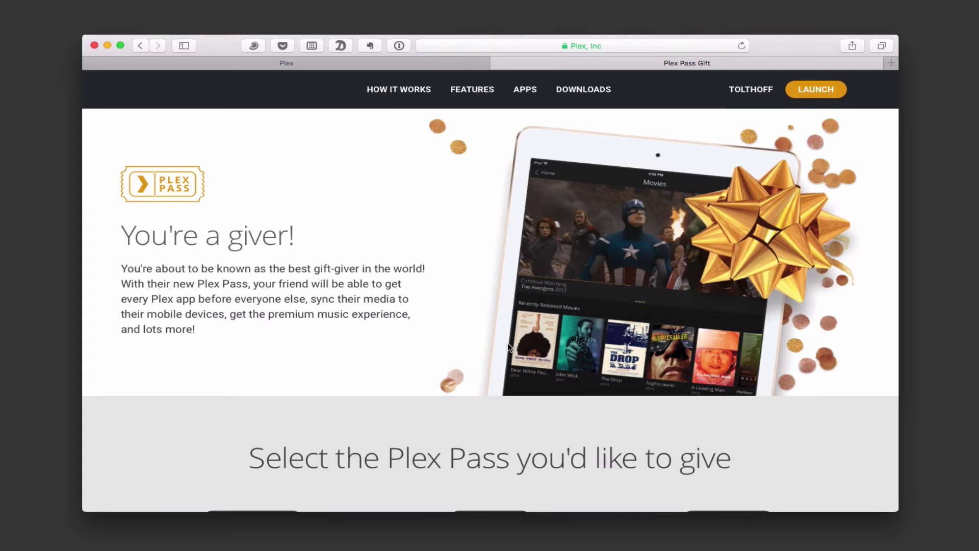
pyautogui.scroll(-7, 508, 346)
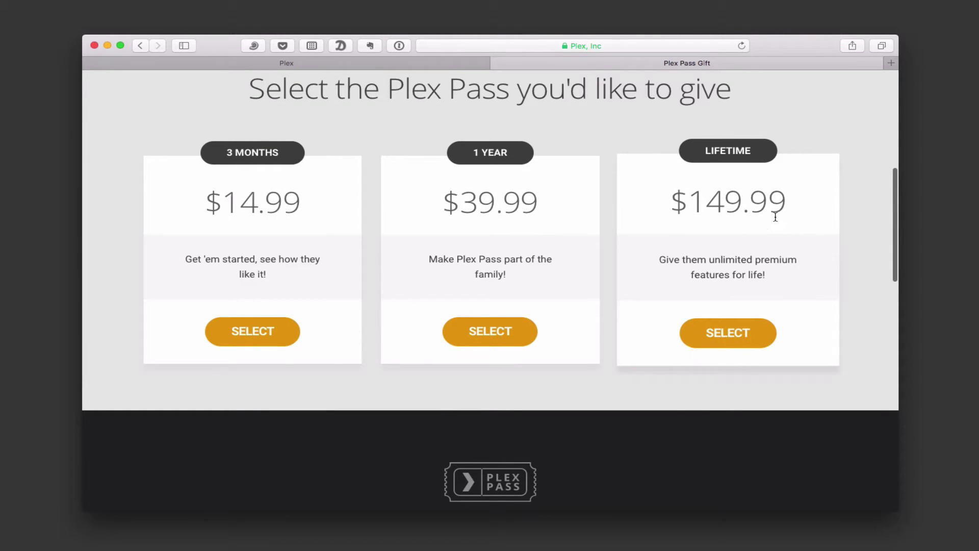
pyautogui.scroll(-8, 775, 217)
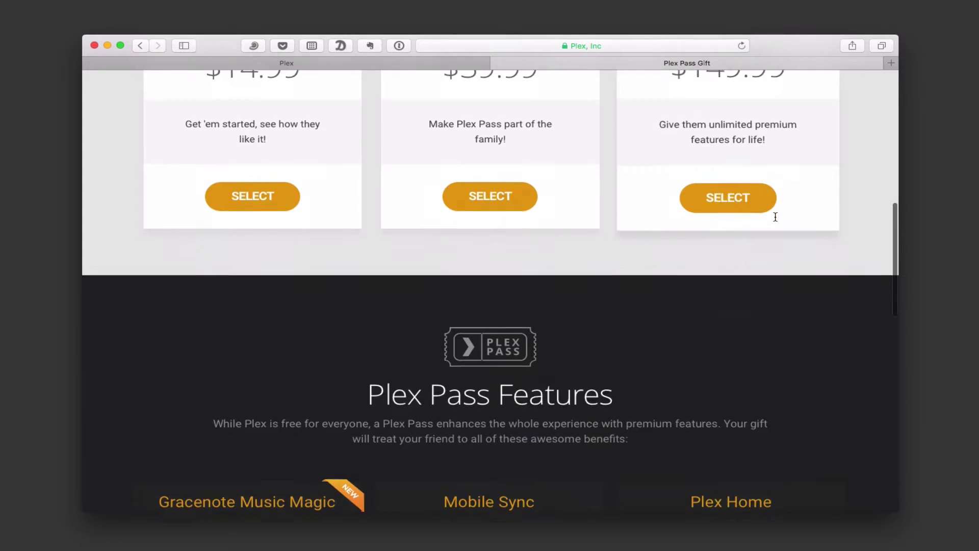
pyautogui.scroll(-3, 776, 220)
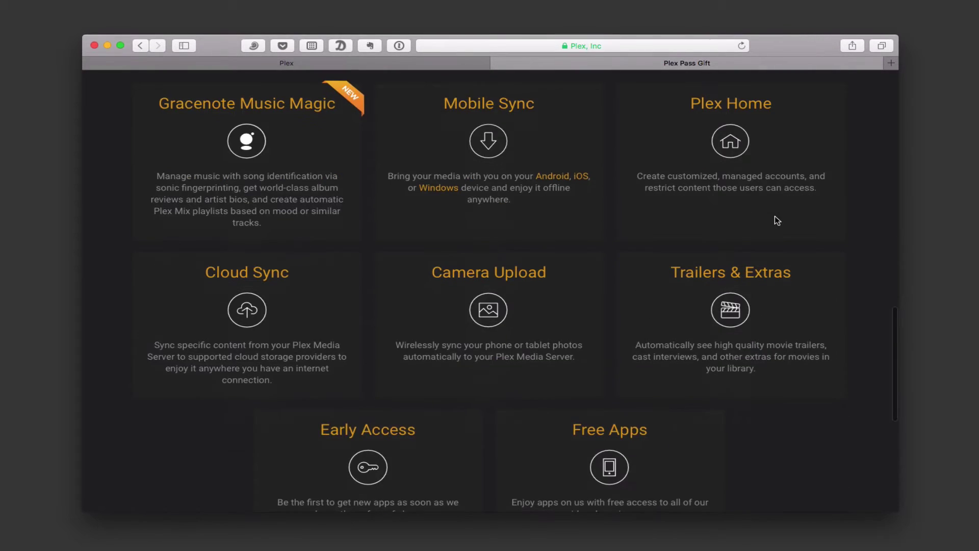
pyautogui.scroll(-2, 777, 220)
pyautogui.scroll(4, 776, 220)
pyautogui.scroll(2, 777, 220)
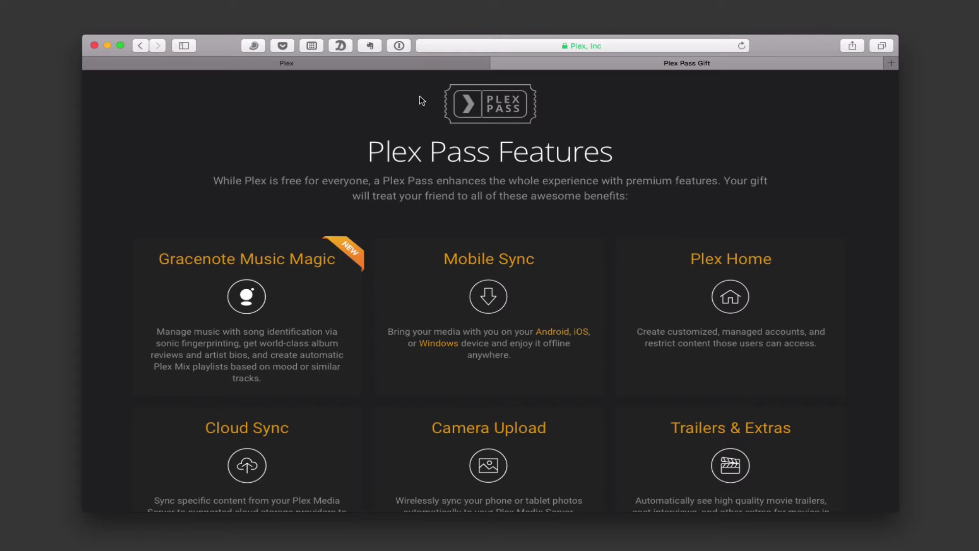
# Switch to the open Plex page that shows the local media server's libraries
pyautogui.click(334, 64)
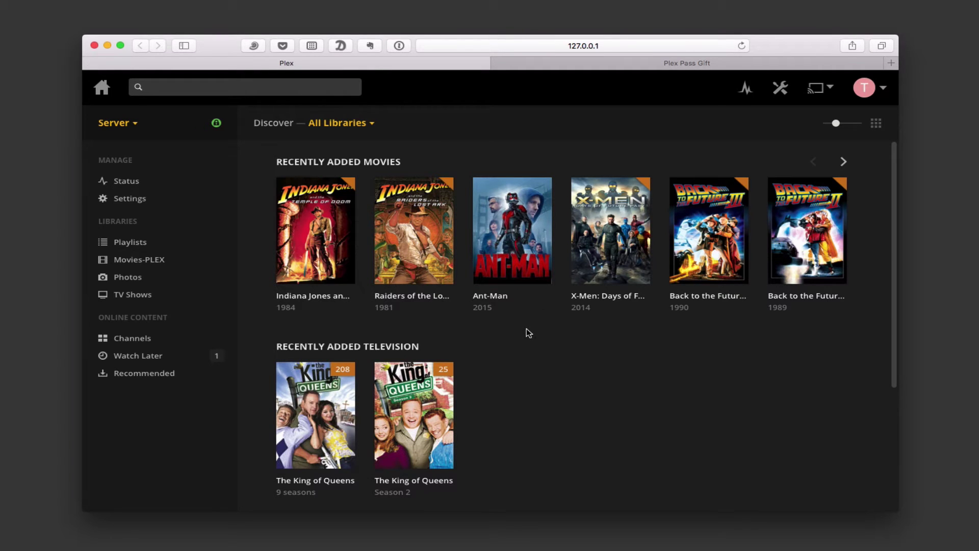
# Switch to Finder's Music-PLEX folder, inspect the tracks inside Cold Play-A Rush Of Blood To The Head, and return to the Plex page
pyautogui.click(107, 45)
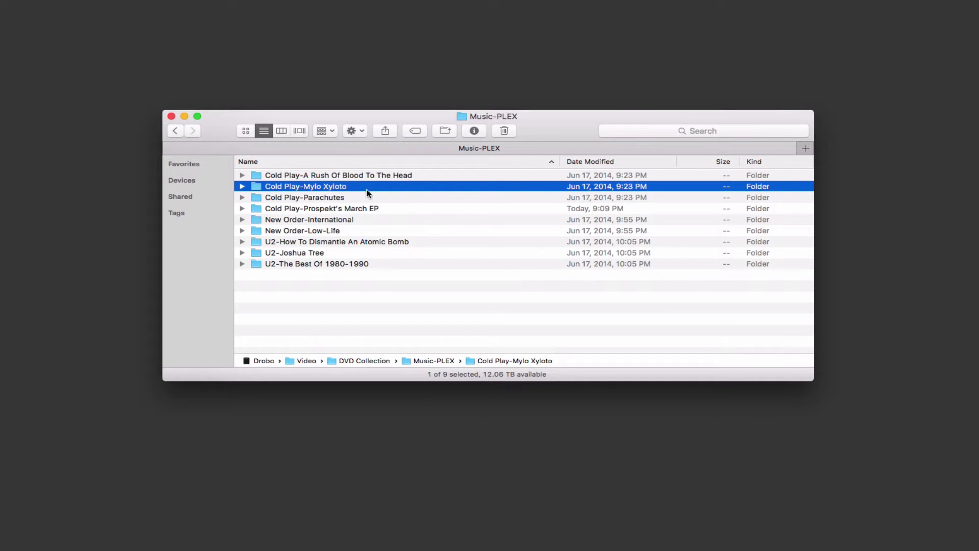
pyautogui.click(243, 175)
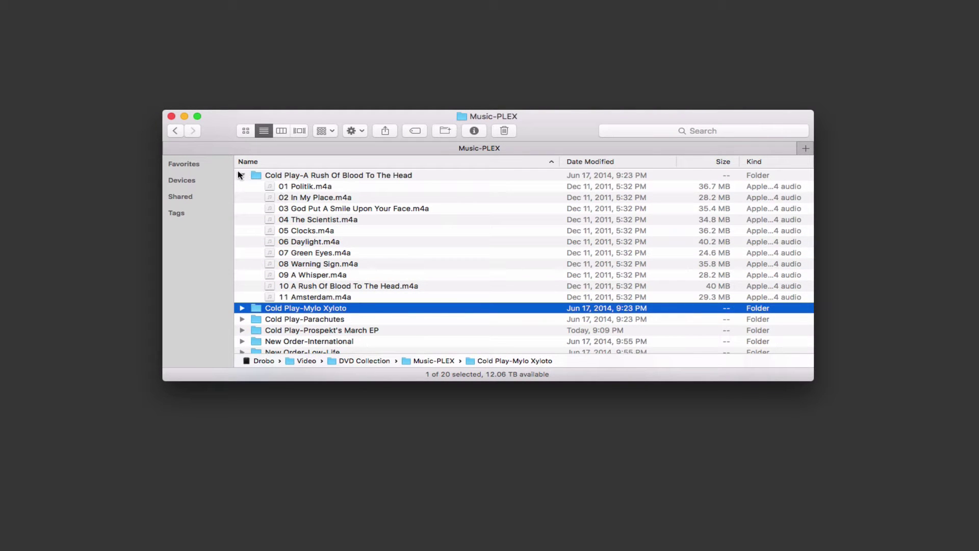
pyautogui.click(243, 175)
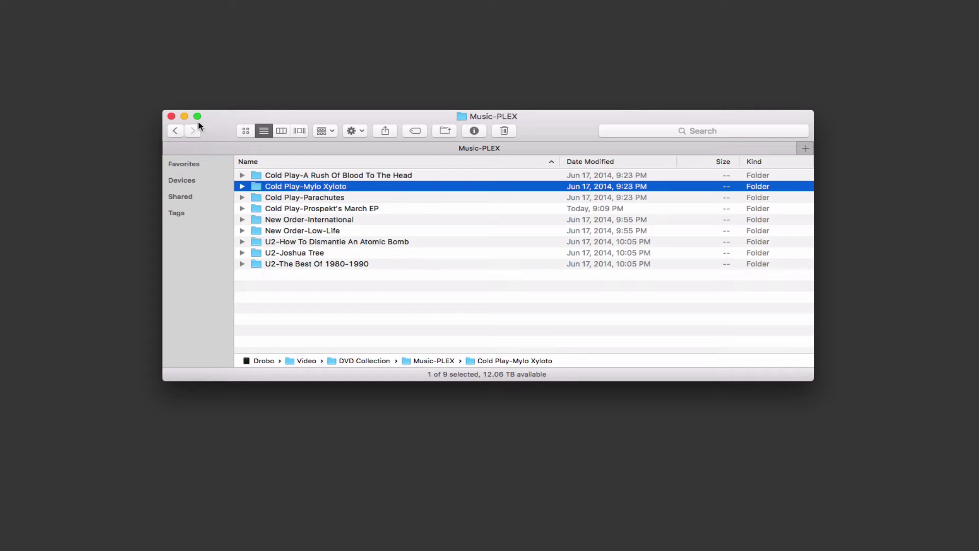
pyautogui.click(185, 116)
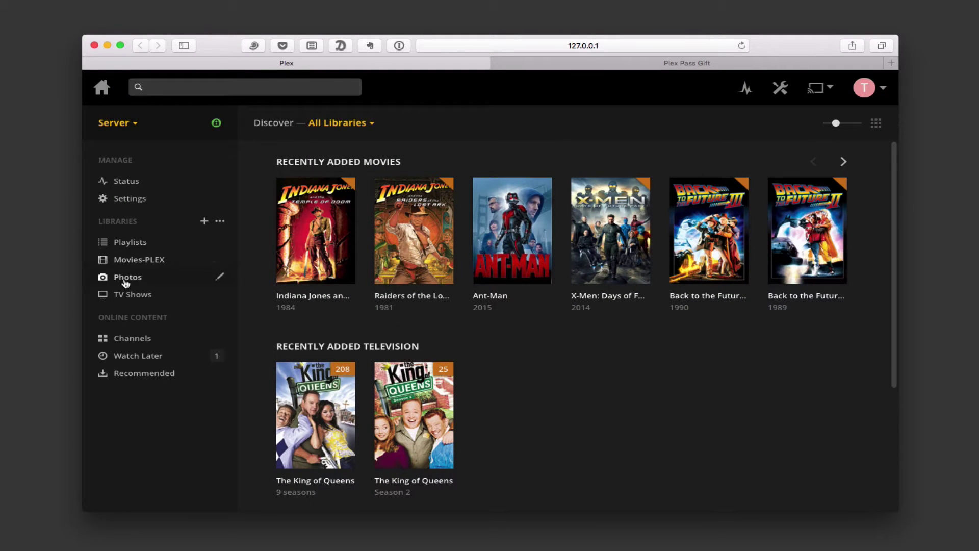
# Start adding a library of type Music with the name Music and English as its language, and continue to its folders
pyautogui.click(203, 222)
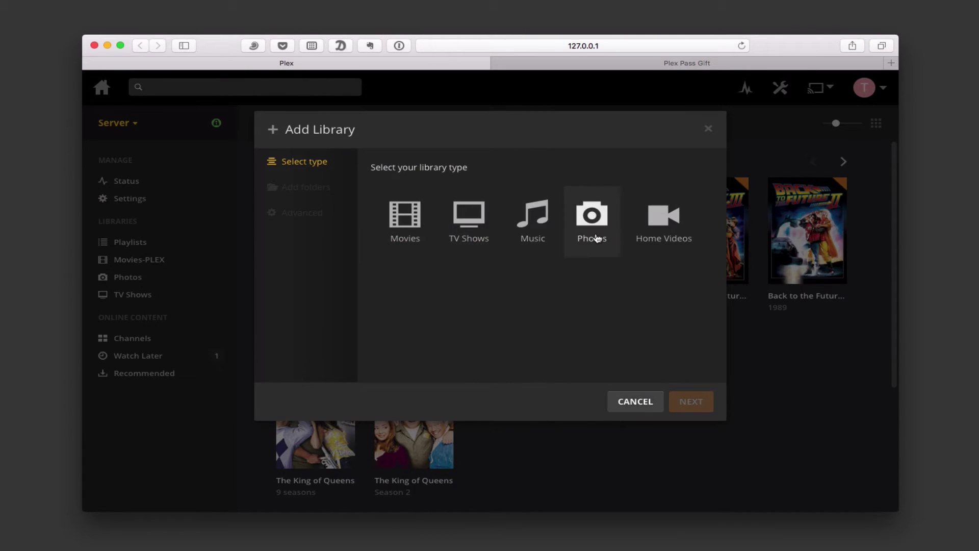
pyautogui.click(539, 222)
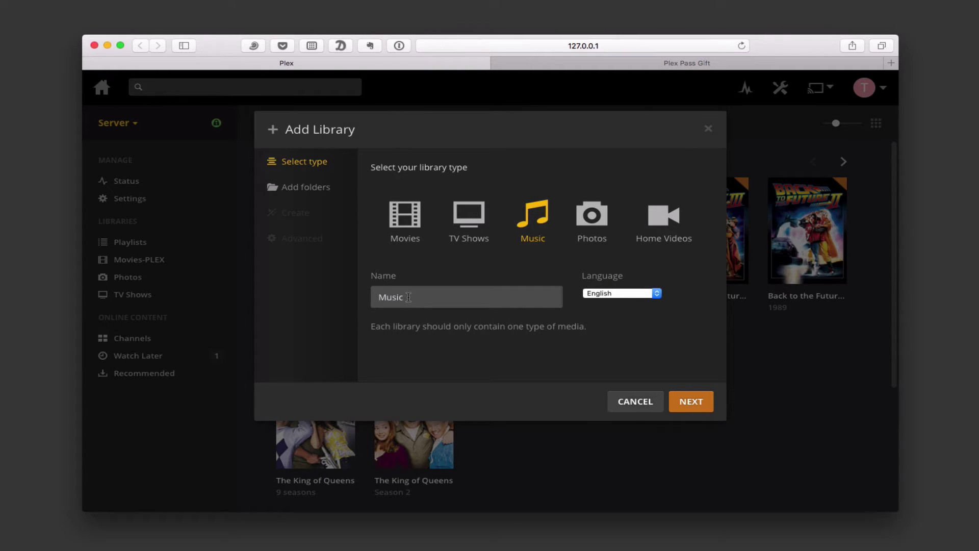
pyautogui.click(697, 407)
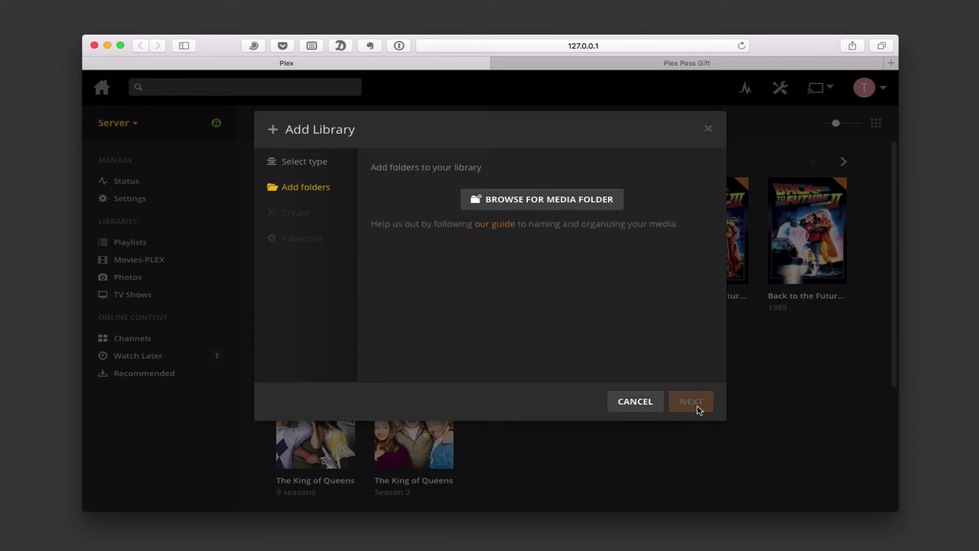
# Add the folder /Volumes/Drobo/Video/DVD Collection/Music-PLEX to the new music library
pyautogui.click(545, 202)
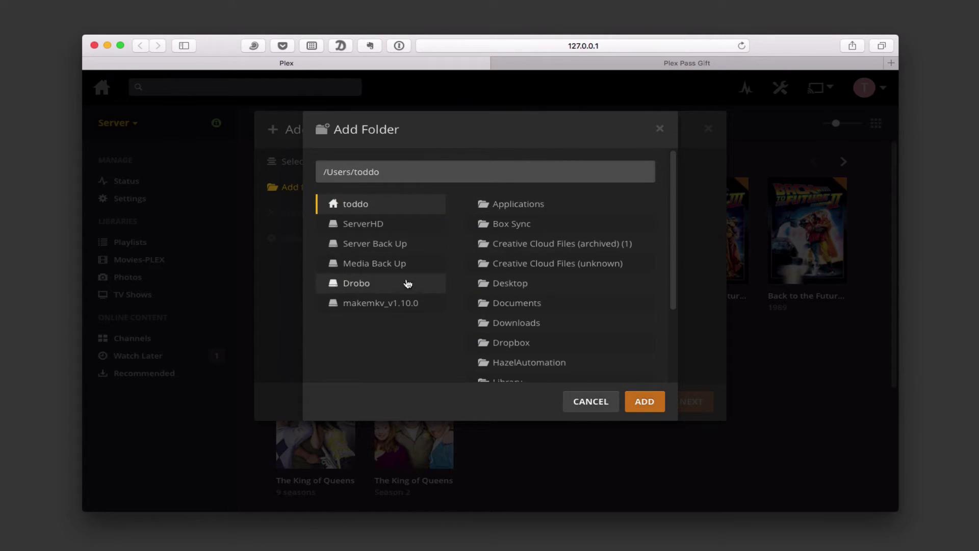
pyautogui.click(363, 284)
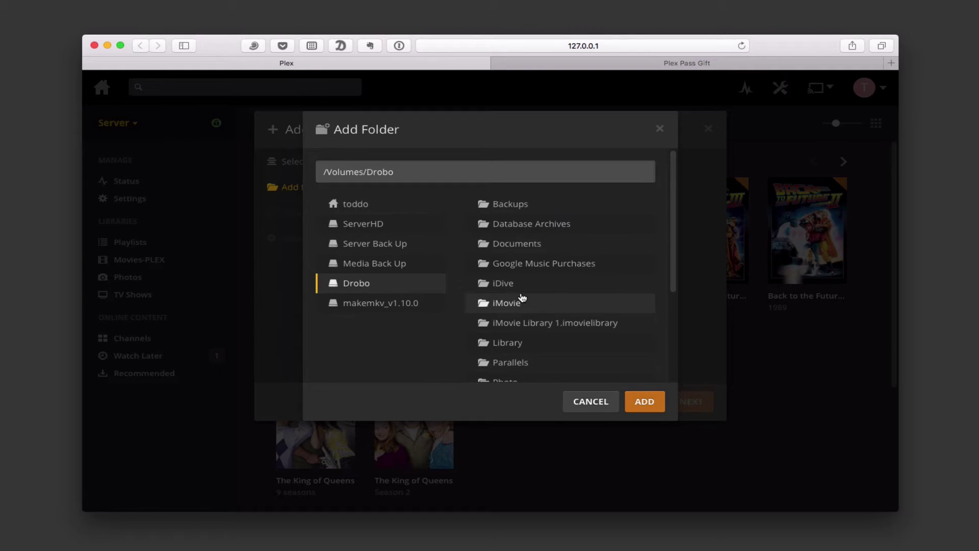
pyautogui.scroll(-5, 522, 298)
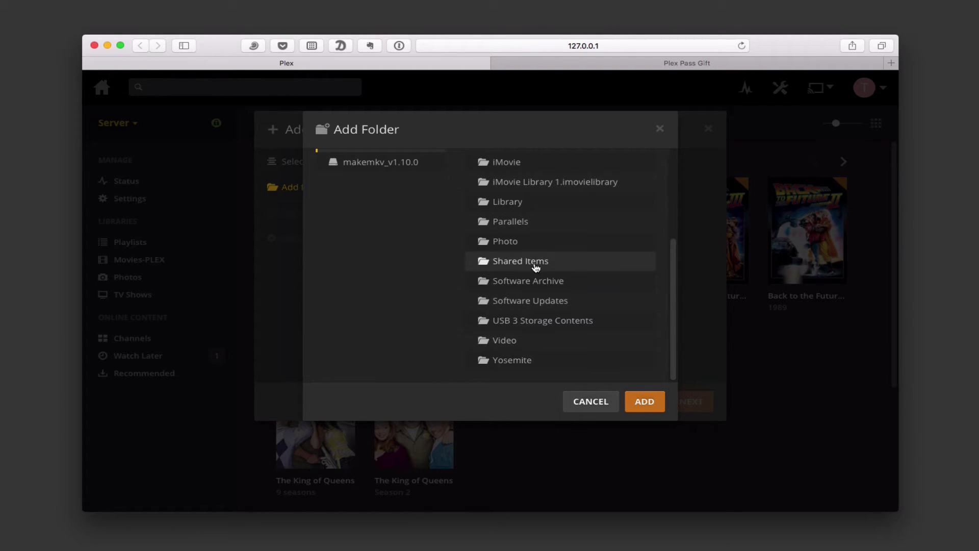
pyautogui.scroll(1, 533, 267)
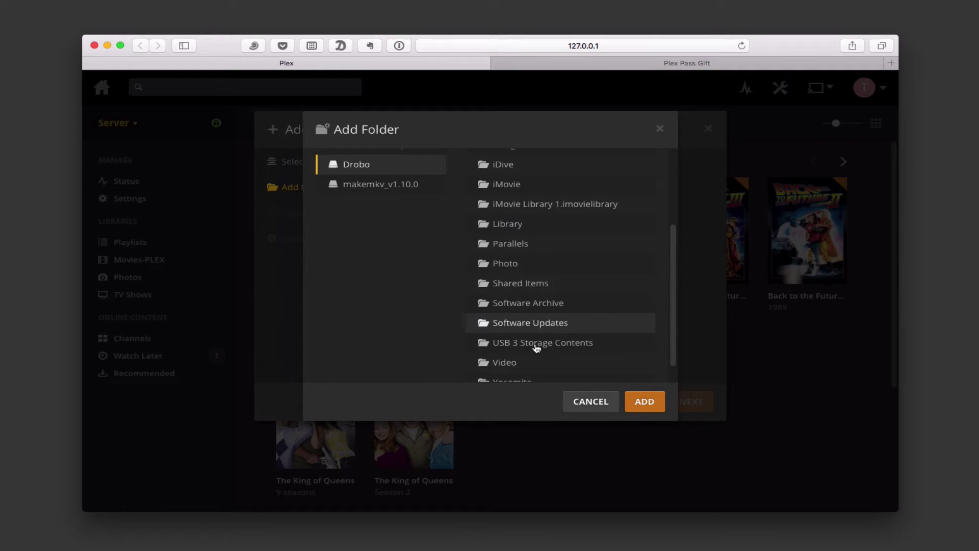
pyautogui.click(503, 364)
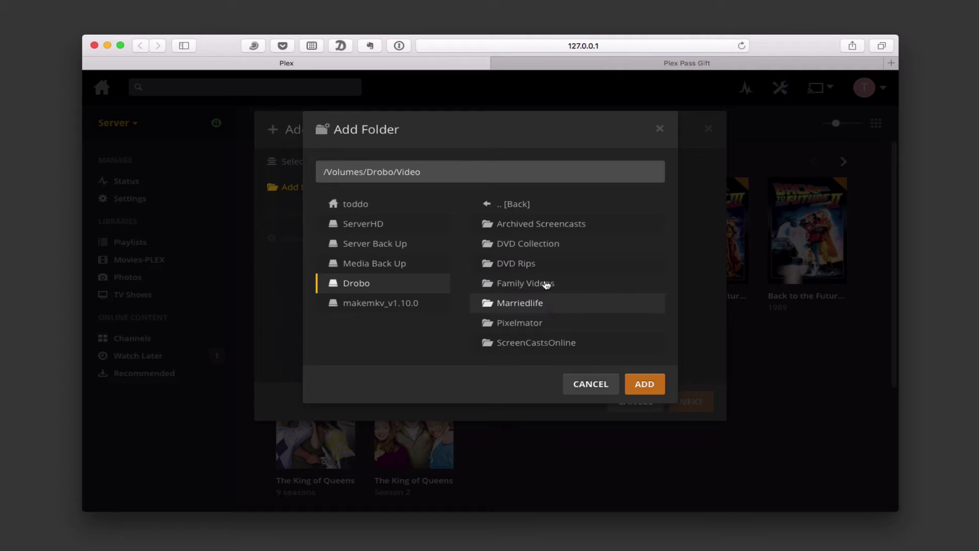
pyautogui.click(544, 247)
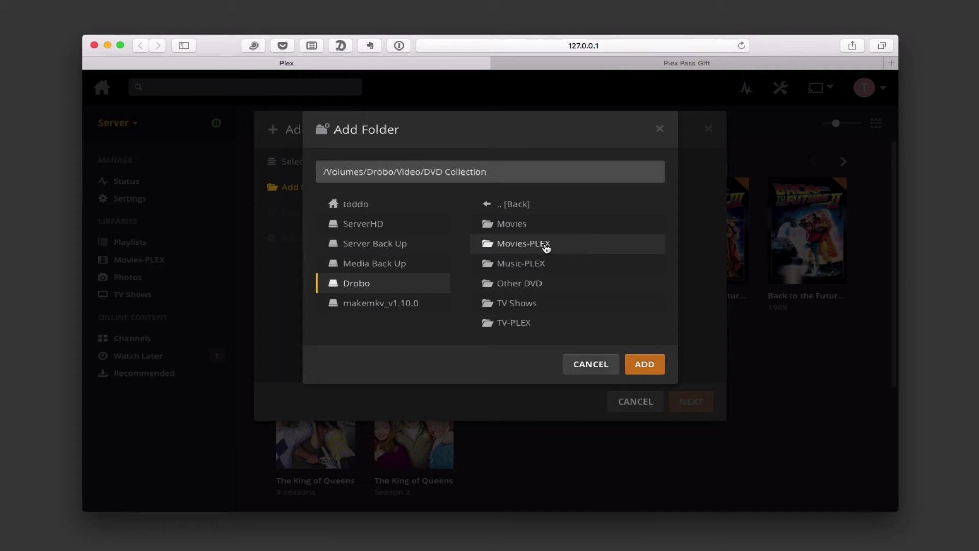
pyautogui.click(525, 264)
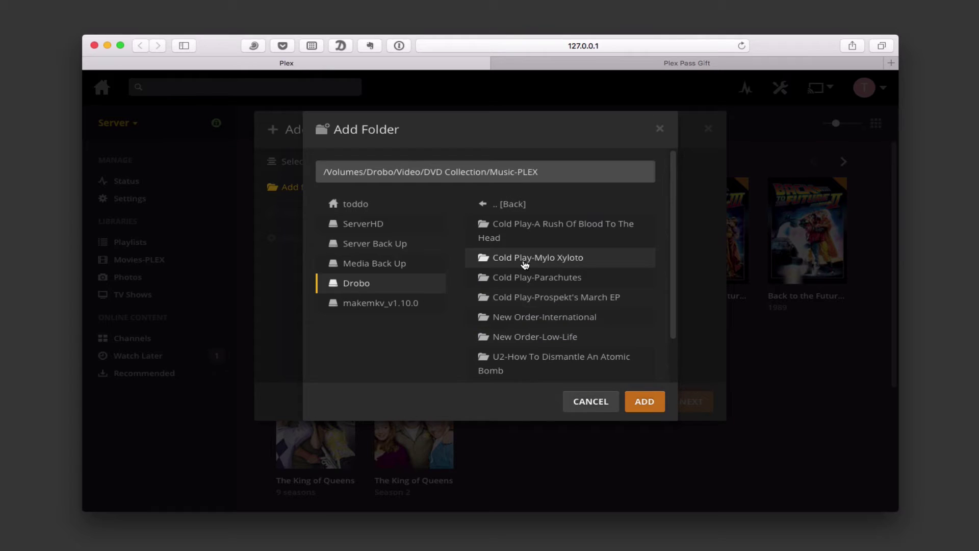
pyautogui.click(647, 403)
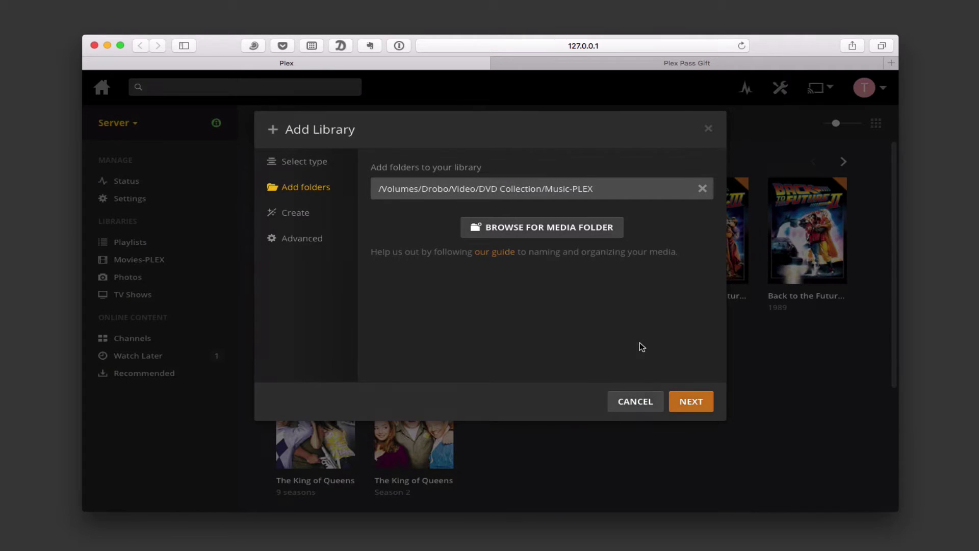
# Choose a premium Plex music library, and enable Use embedded tags and Store track progress in its advanced settings
pyautogui.click(697, 404)
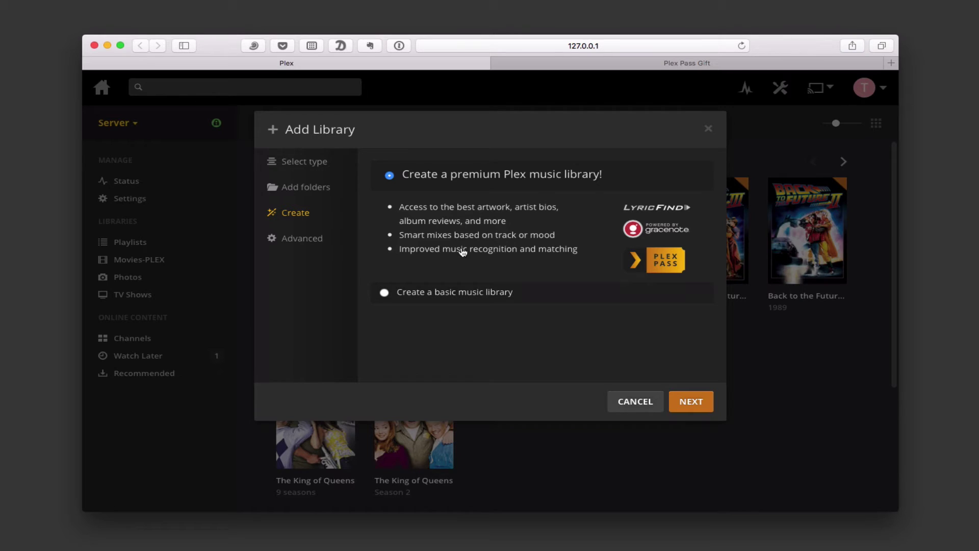
pyautogui.click(692, 403)
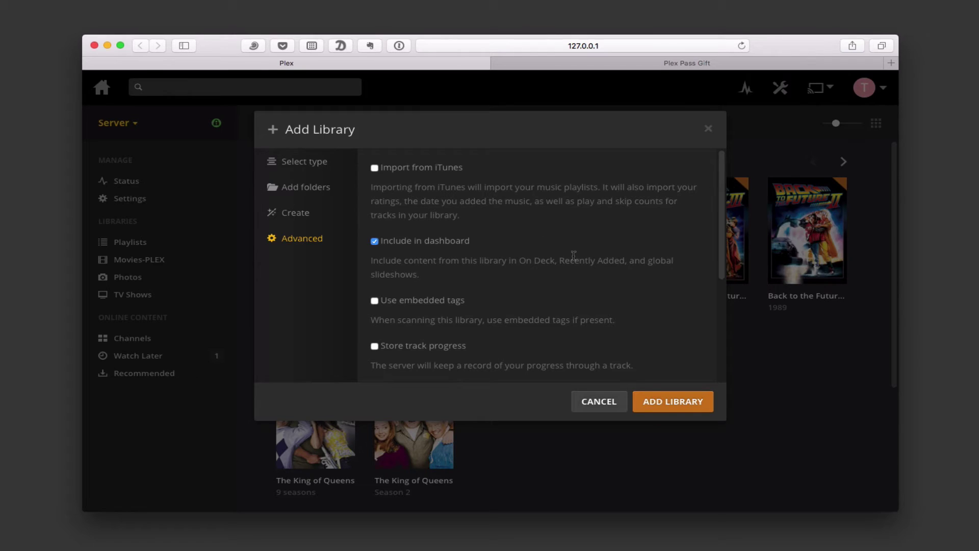
pyautogui.scroll(-5, 572, 255)
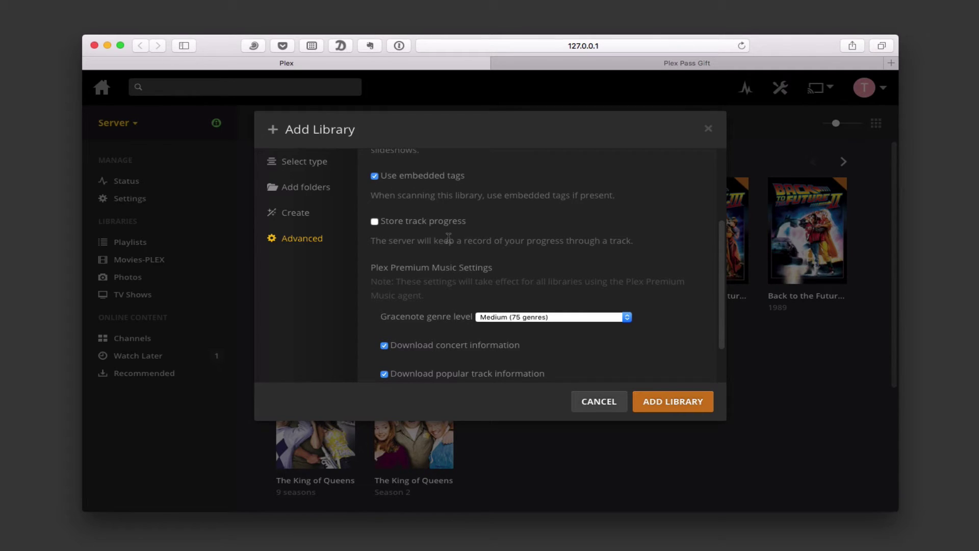
pyautogui.scroll(-2, 448, 252)
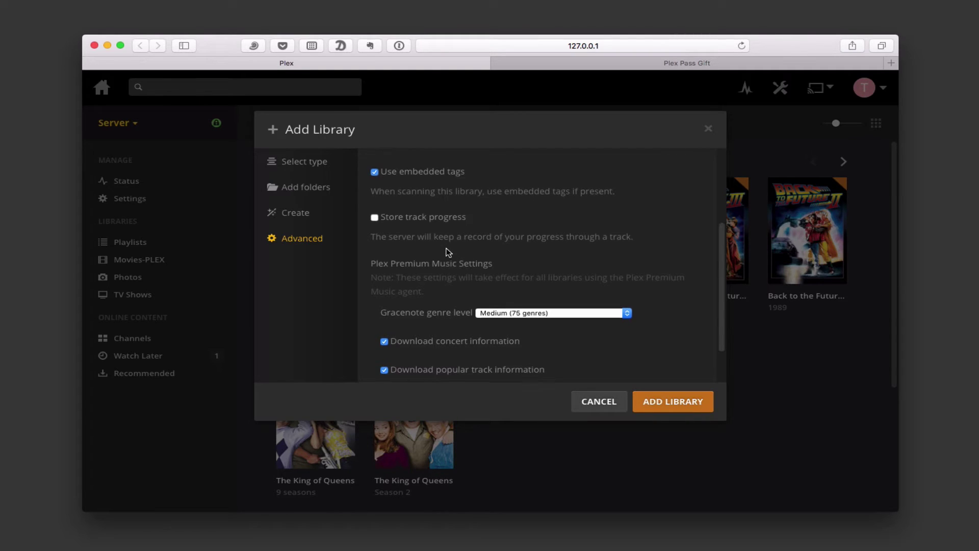
pyautogui.scroll(-4, 513, 243)
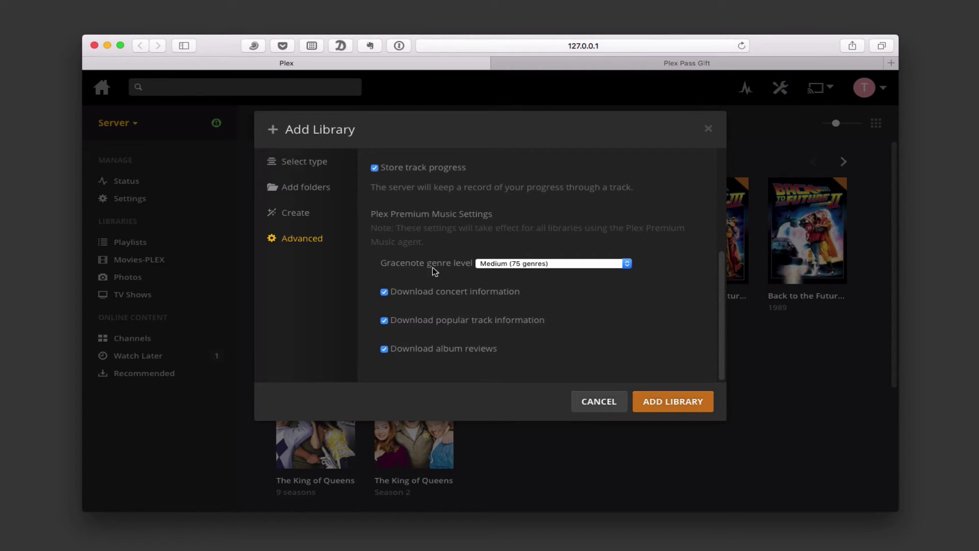
# Check the Gracenote genre level options, keep Medium (75 genres), and add the music library
pyautogui.click(628, 264)
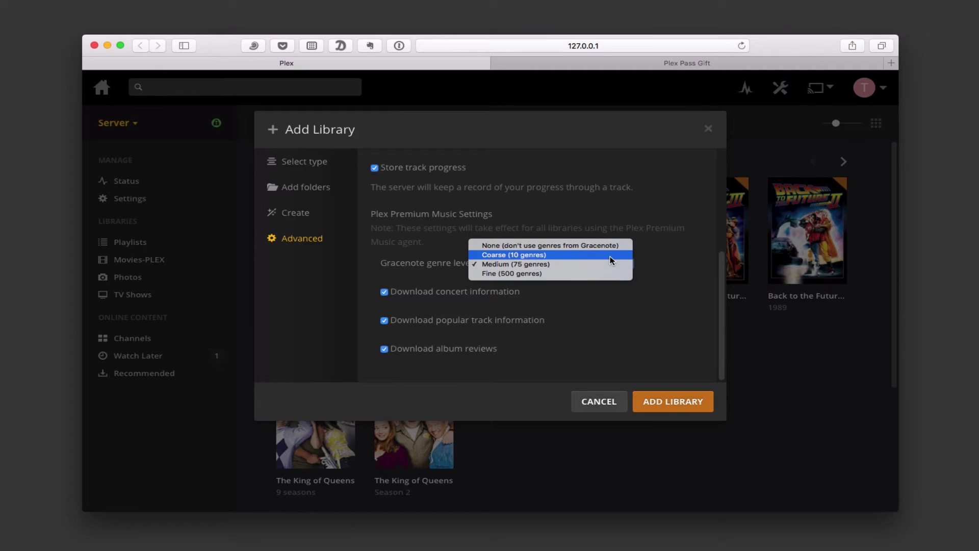
pyautogui.click(654, 264)
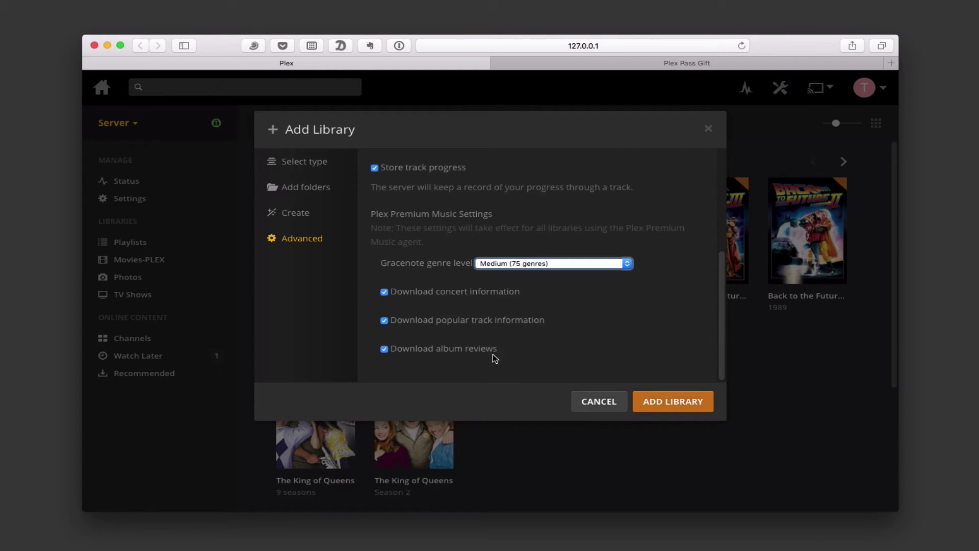
pyautogui.scroll(5, 591, 336)
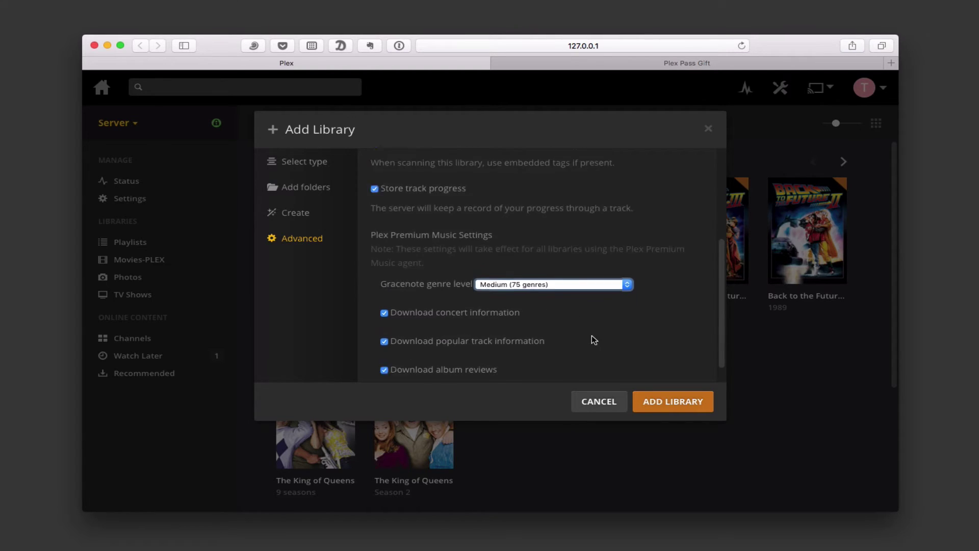
pyautogui.scroll(-1, 591, 338)
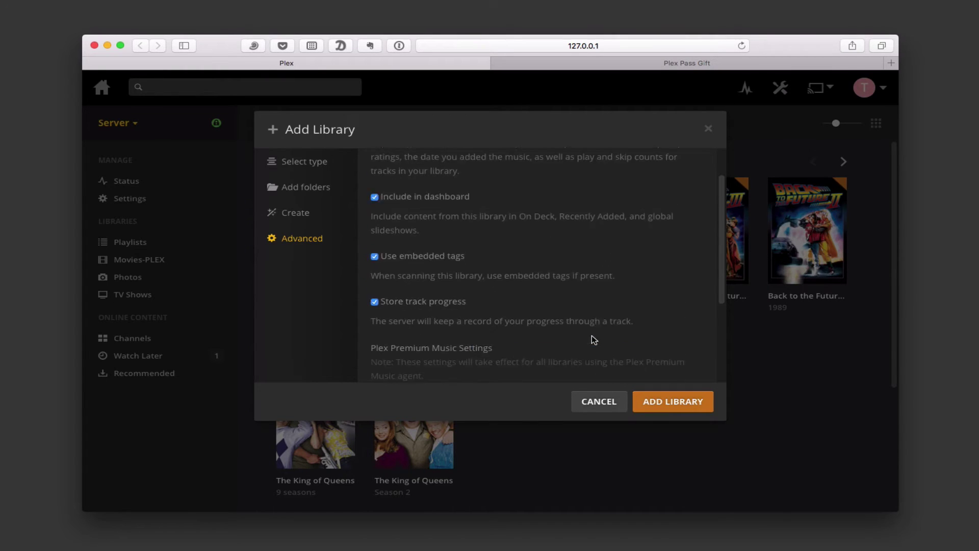
pyautogui.scroll(1, 592, 338)
pyautogui.click(679, 403)
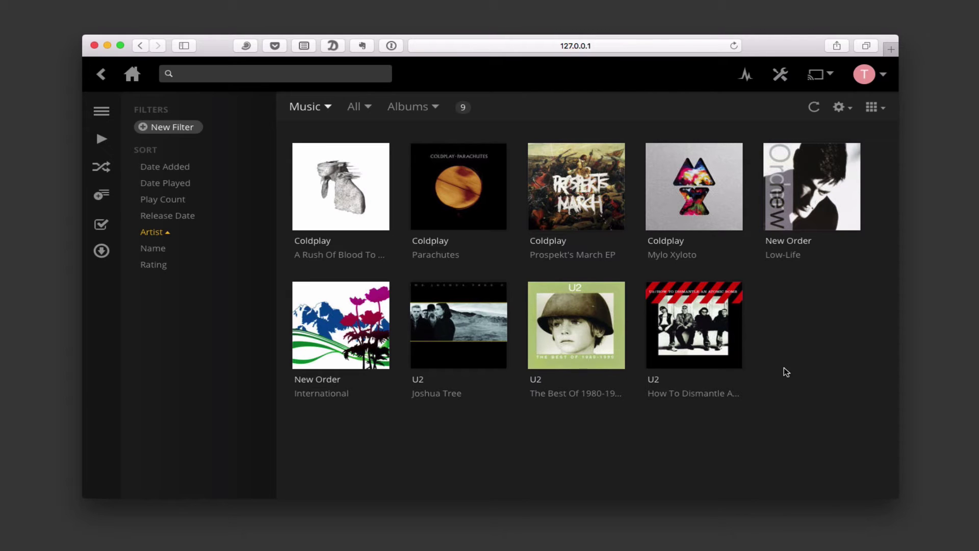
# Go to the server's home page, check the Recently Added Music section, and open the Music library
pyautogui.click(132, 77)
pyautogui.scroll(-7, 574, 341)
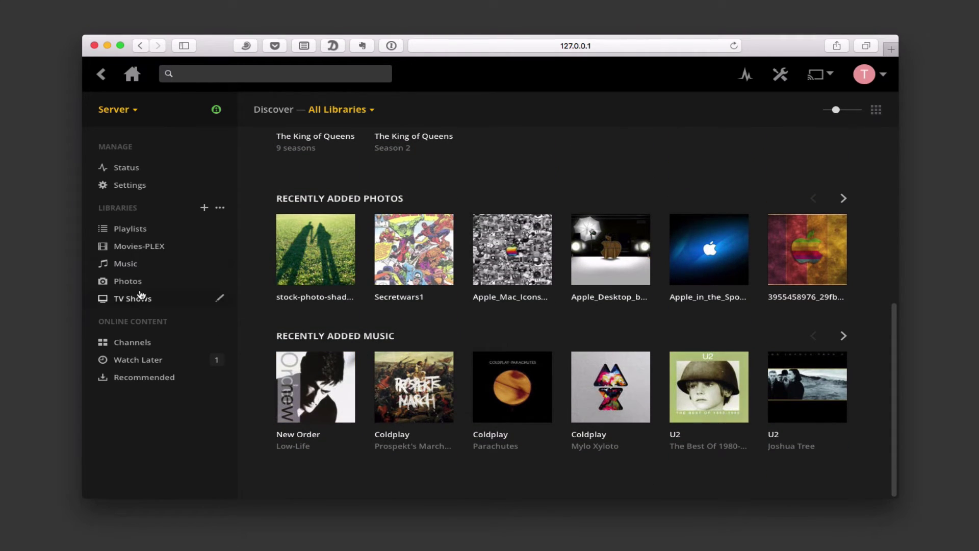
pyautogui.click(122, 265)
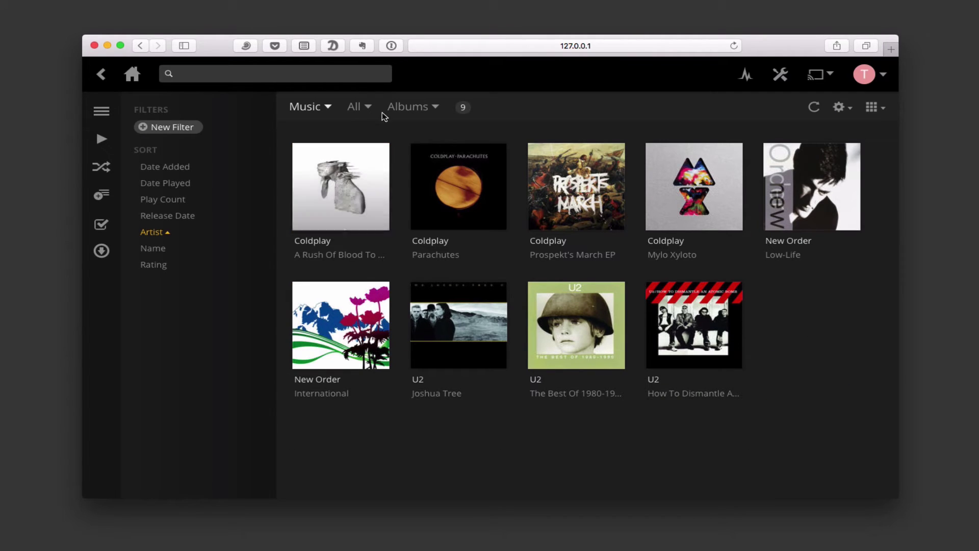
# Open the Coldplay artist page, read through the full biography, and collapse it again
pyautogui.click(320, 244)
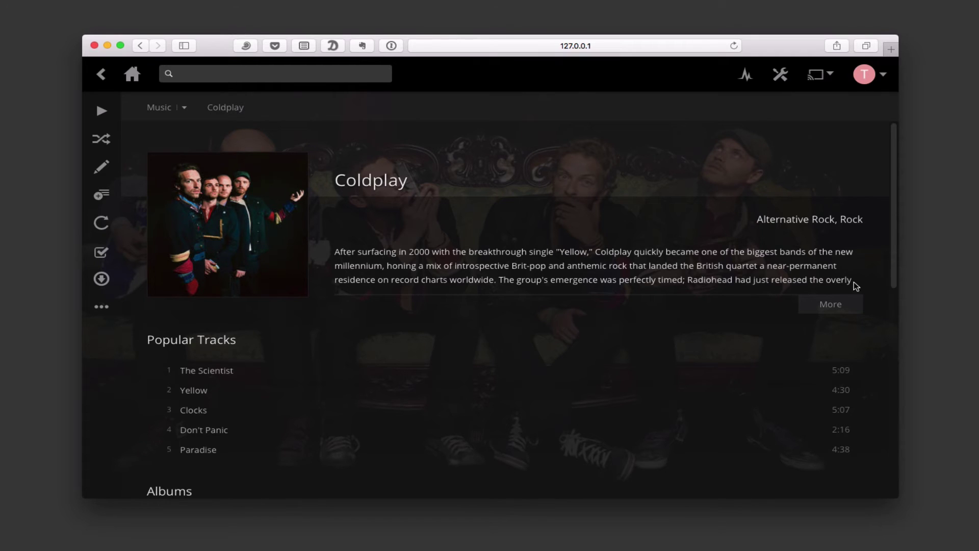
pyautogui.click(833, 310)
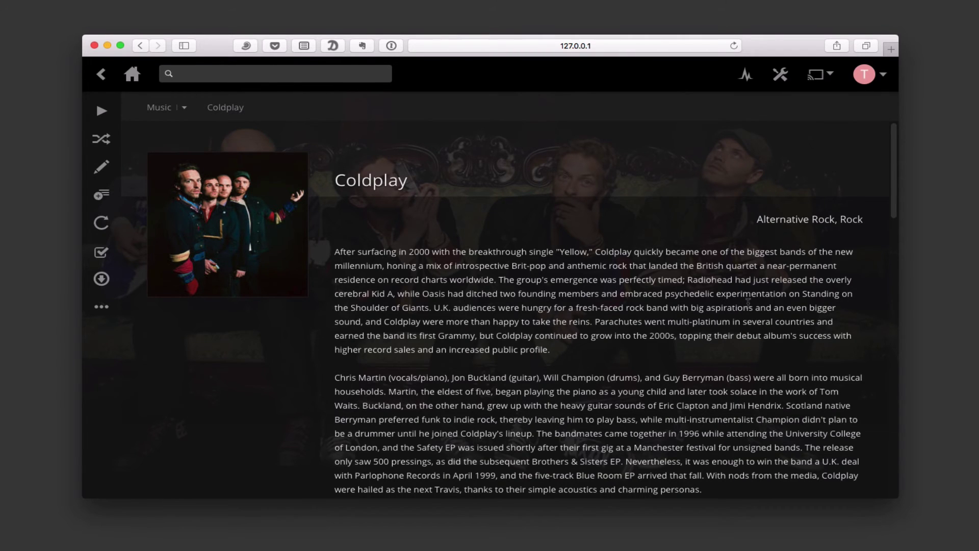
pyautogui.scroll(-3, 723, 335)
pyautogui.scroll(-10, 724, 335)
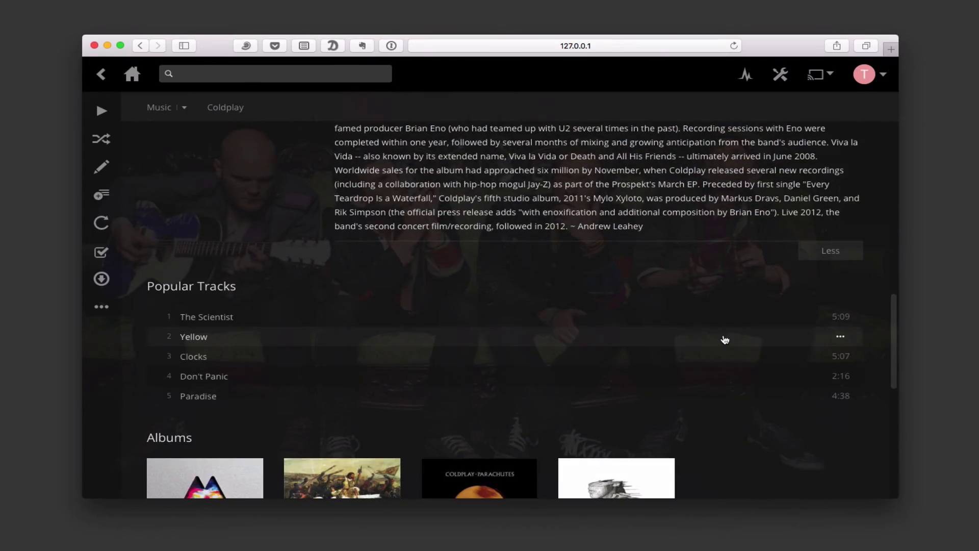
pyautogui.scroll(5, 721, 338)
pyautogui.scroll(10, 725, 340)
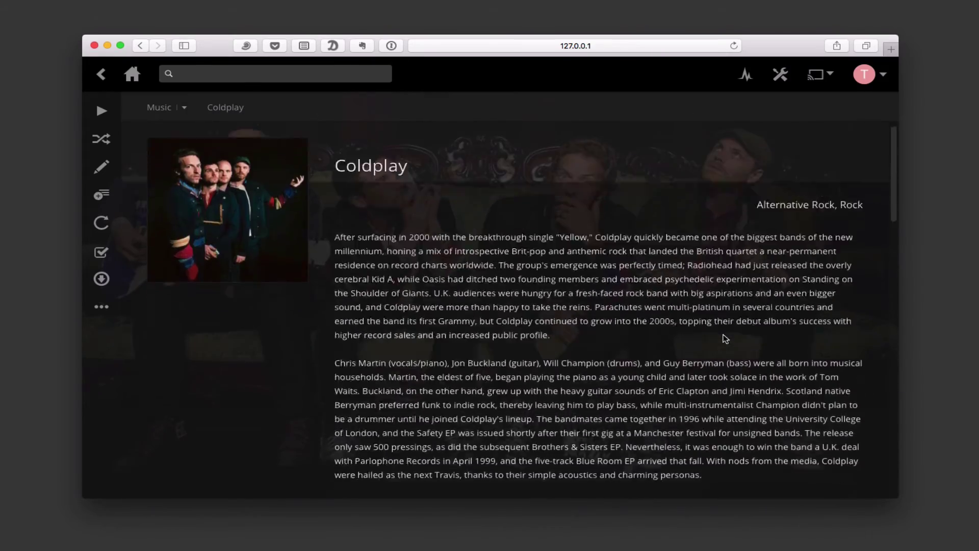
pyautogui.scroll(-15, 725, 339)
pyautogui.click(822, 337)
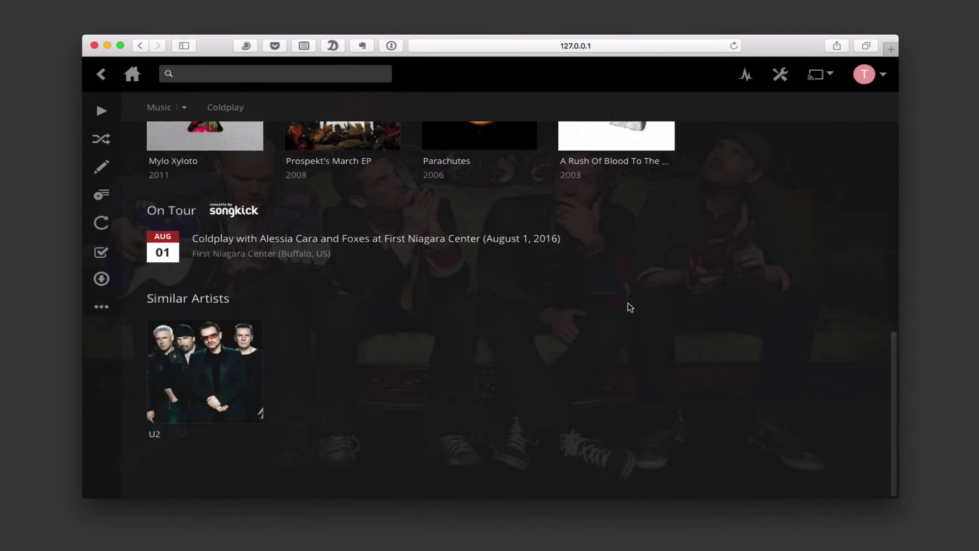
# Examine Coldplay's Popular Tracks, Albums, On Tour and Similar Artists sections
pyautogui.scroll(5, 633, 301)
pyautogui.scroll(8, 635, 296)
pyautogui.scroll(-6, 637, 292)
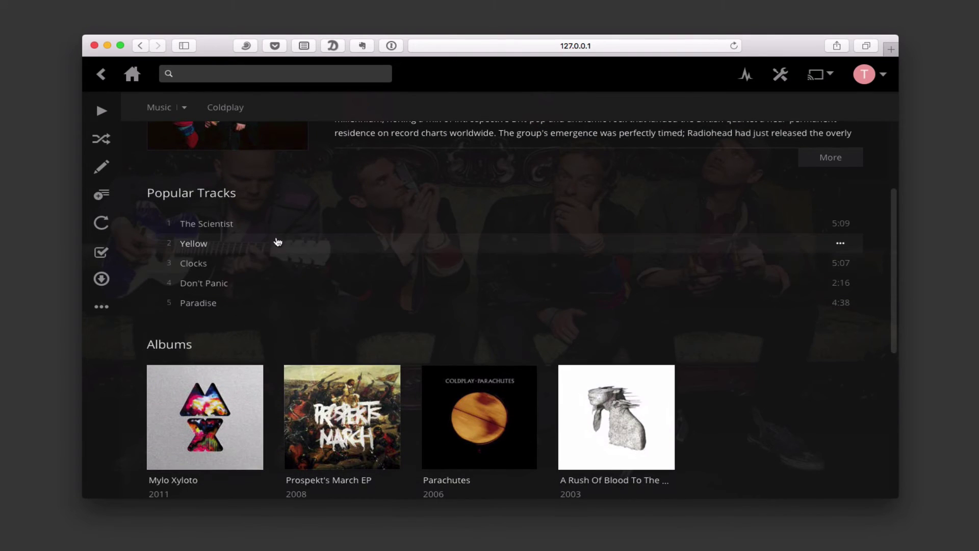
pyautogui.scroll(-3, 357, 313)
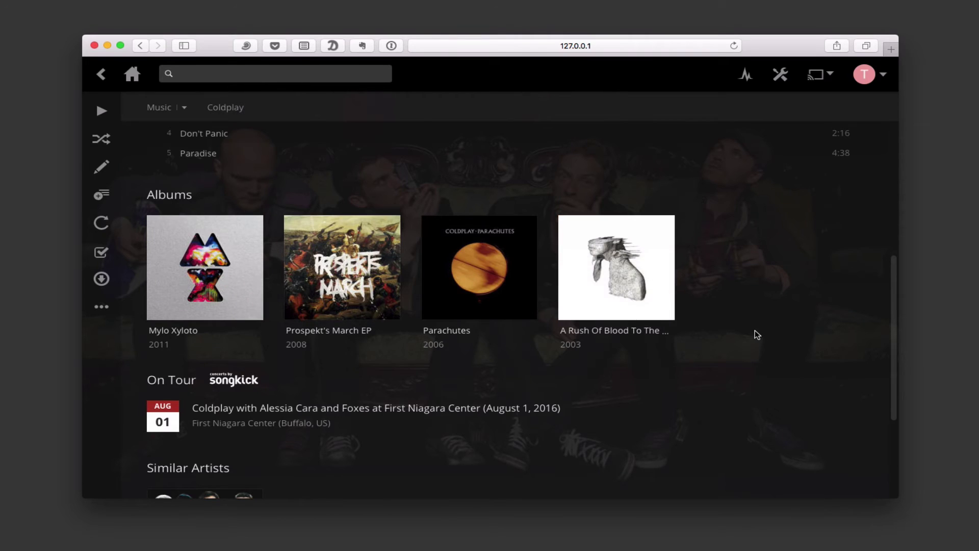
pyautogui.scroll(-3, 755, 329)
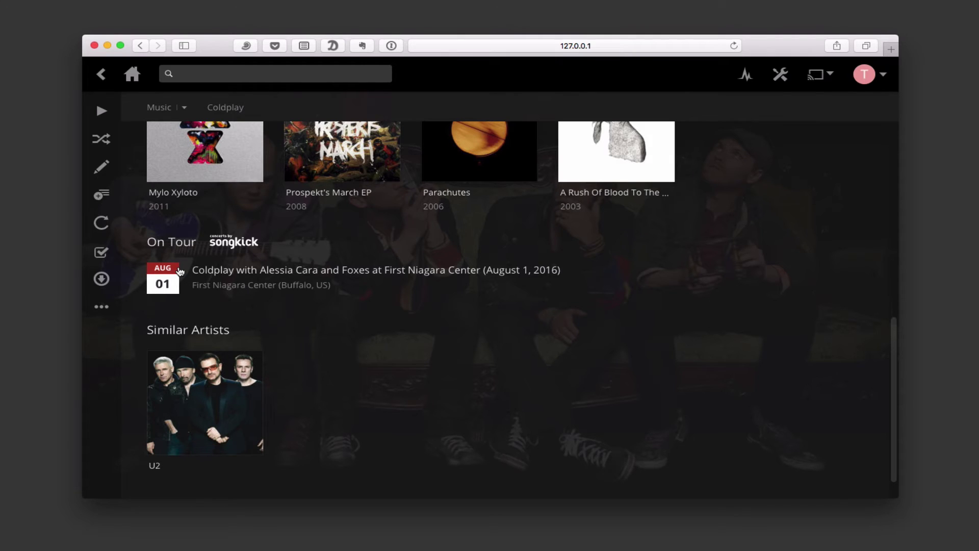
# From Coldplay's artist page, list the music library's artists in the Rock genre
pyautogui.scroll(-1, 264, 311)
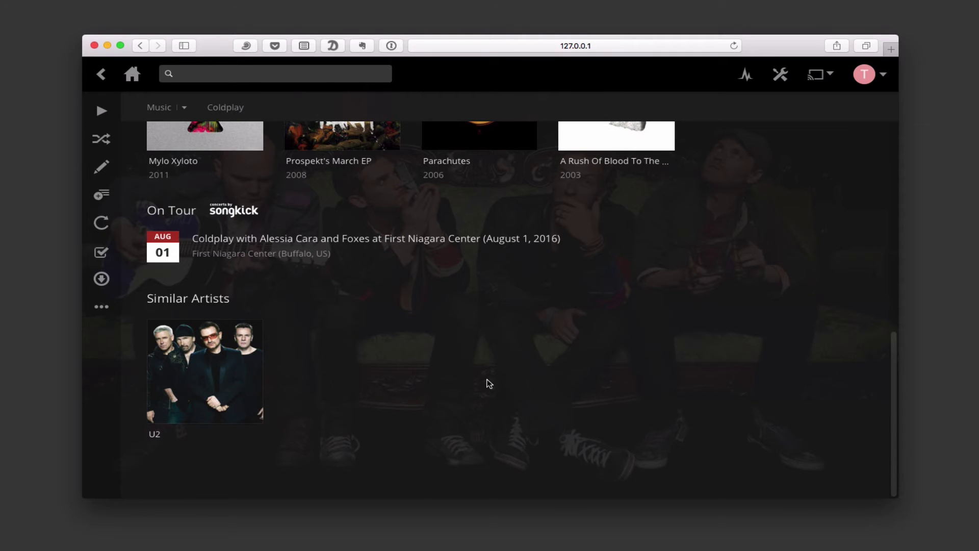
pyautogui.scroll(5, 489, 384)
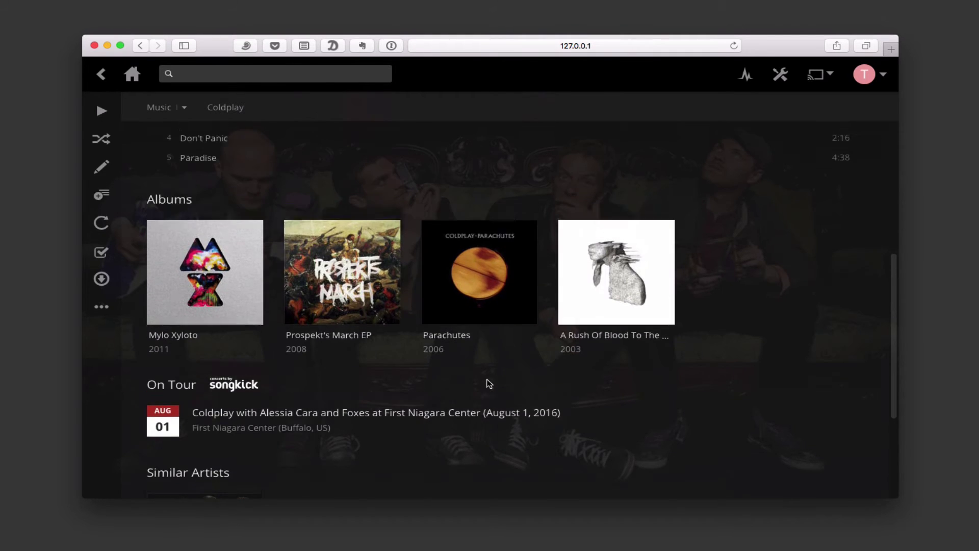
pyautogui.scroll(8, 489, 383)
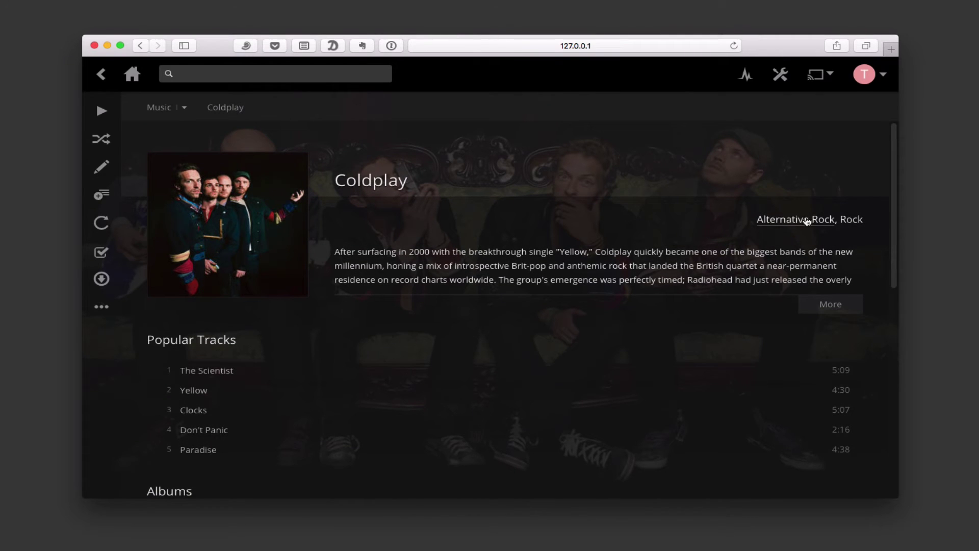
pyautogui.click(852, 220)
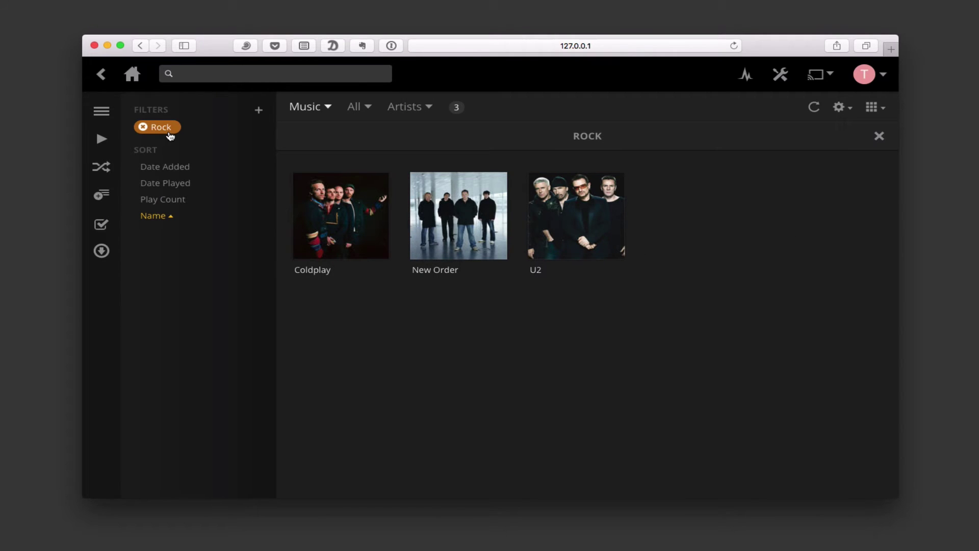
# Open the U2 artist page and examine its biography, Popular Tracks, Albums and Similar Artists sections
pyautogui.moveTo(607, 237)
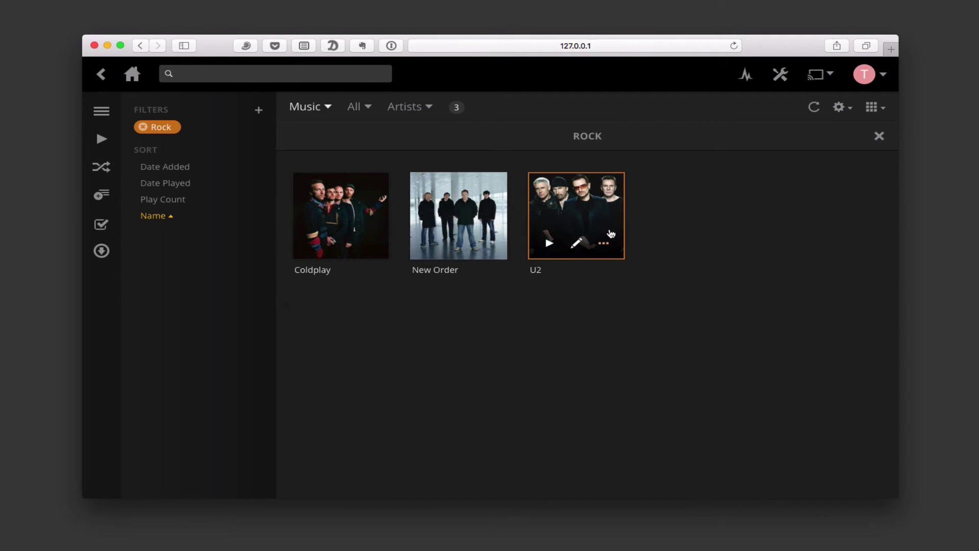
pyautogui.click(535, 272)
pyautogui.scroll(-8, 619, 237)
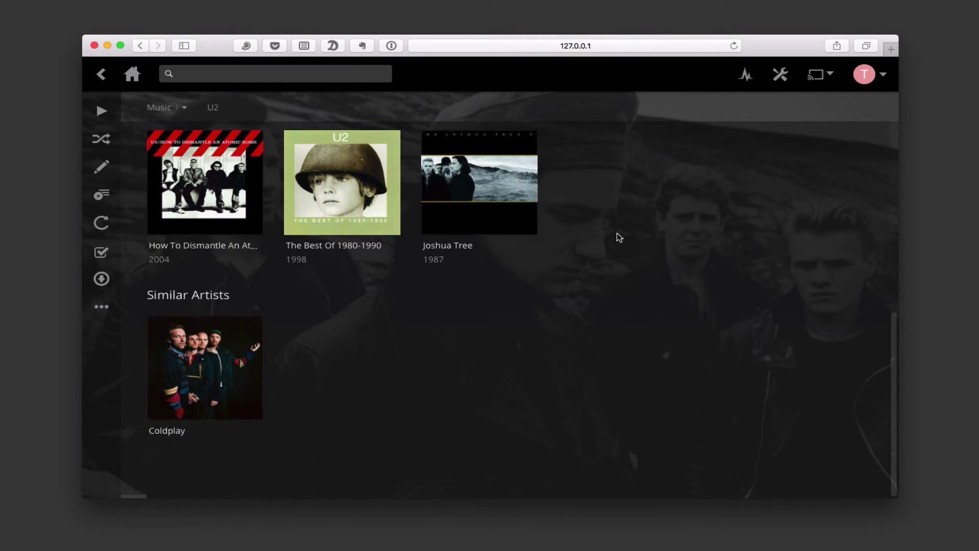
pyautogui.scroll(5, 434, 380)
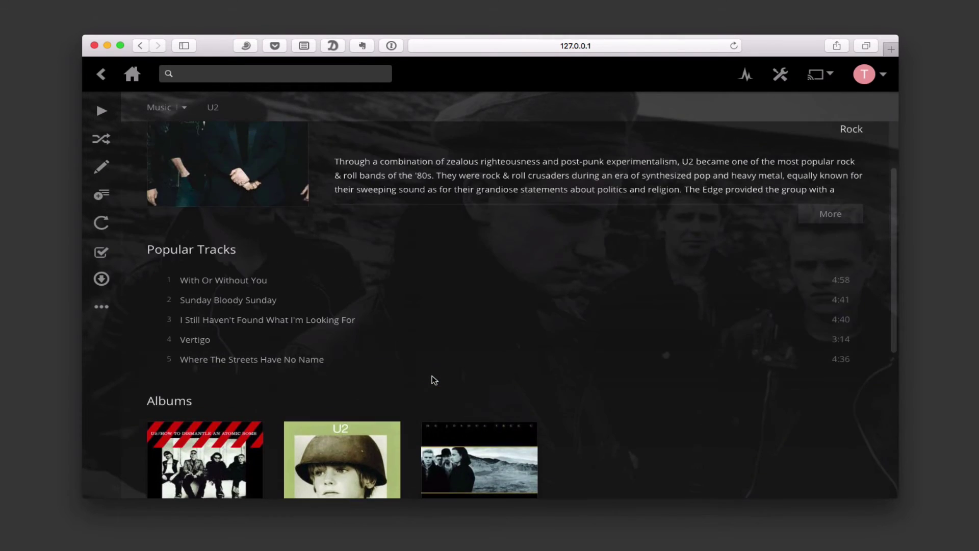
pyautogui.scroll(3, 434, 380)
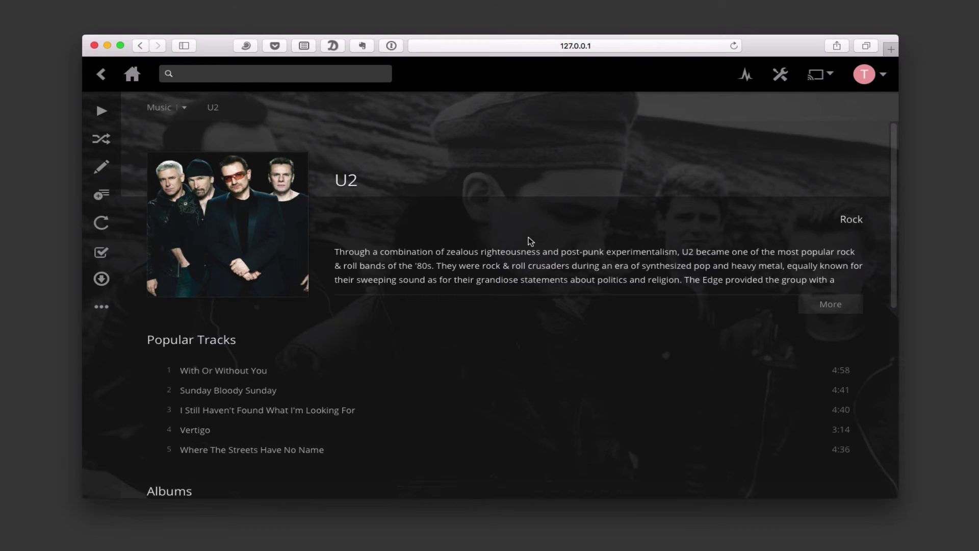
# Play a Plex Mix based on U2's popular track With Or Without You and pause playback
pyautogui.scroll(-3, 528, 236)
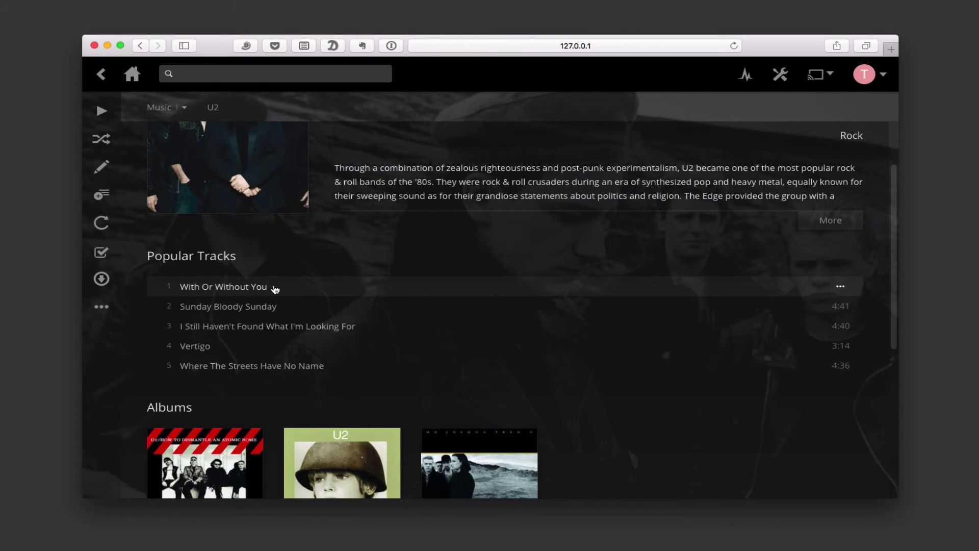
pyautogui.click(841, 288)
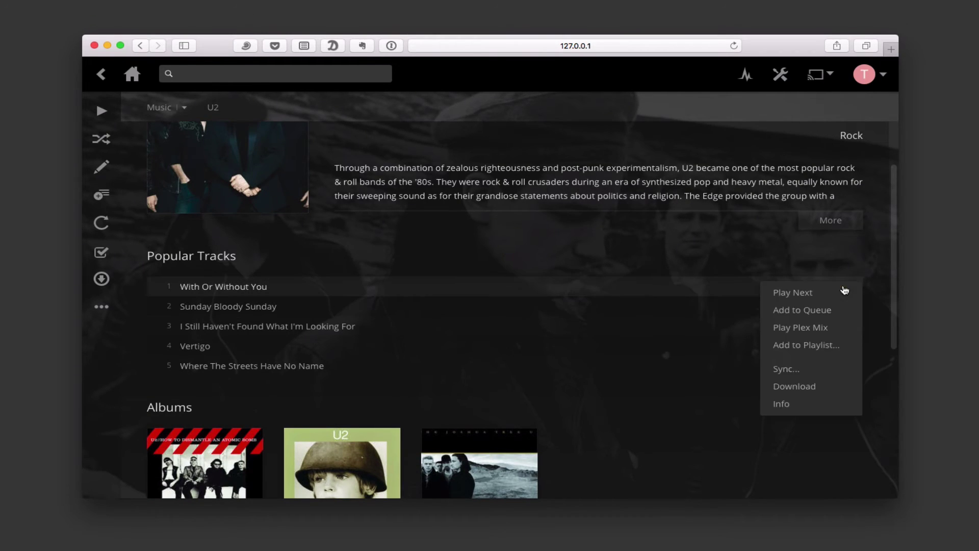
pyautogui.click(806, 329)
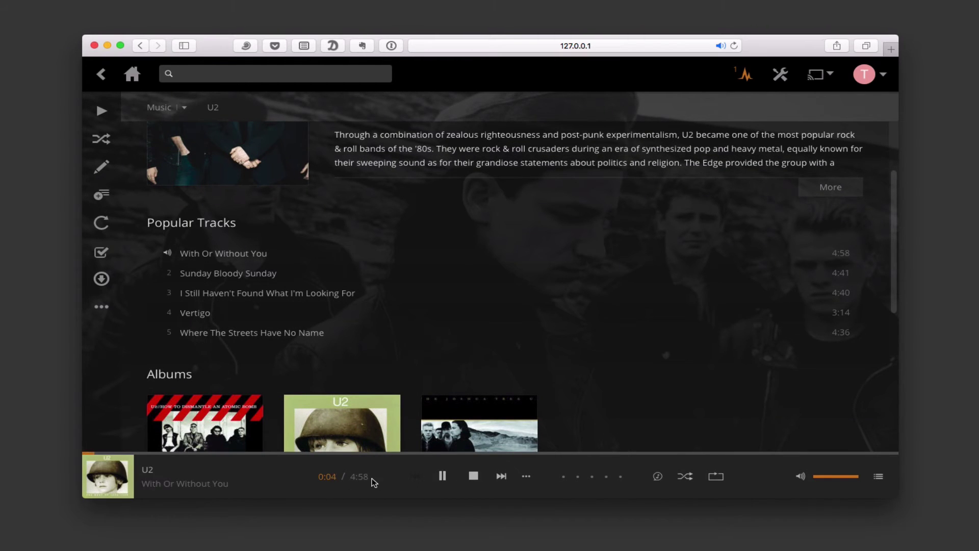
pyautogui.click(443, 478)
# Read through the timed lyrics of With Or Without You, check the second lyrics version, and close the lyrics
pyautogui.click(658, 478)
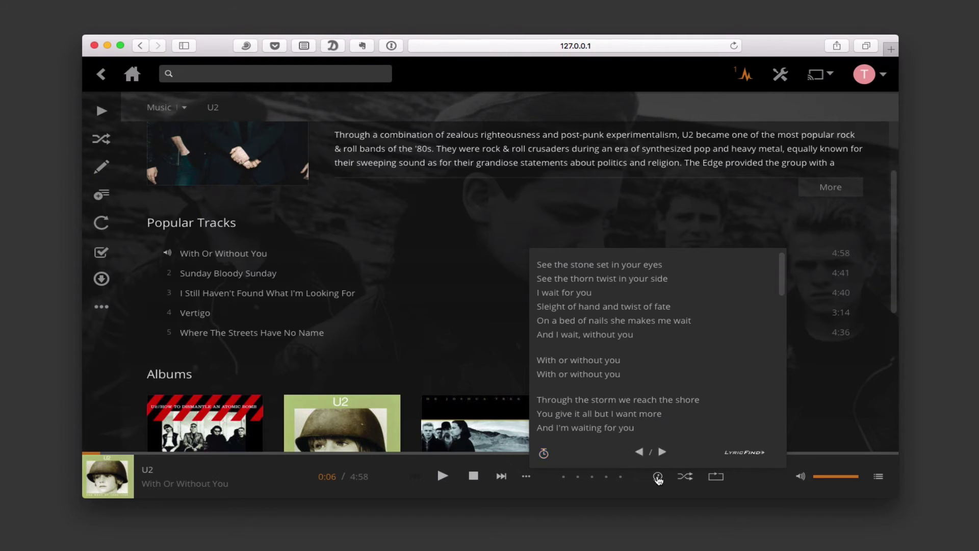
pyautogui.scroll(-10, 668, 335)
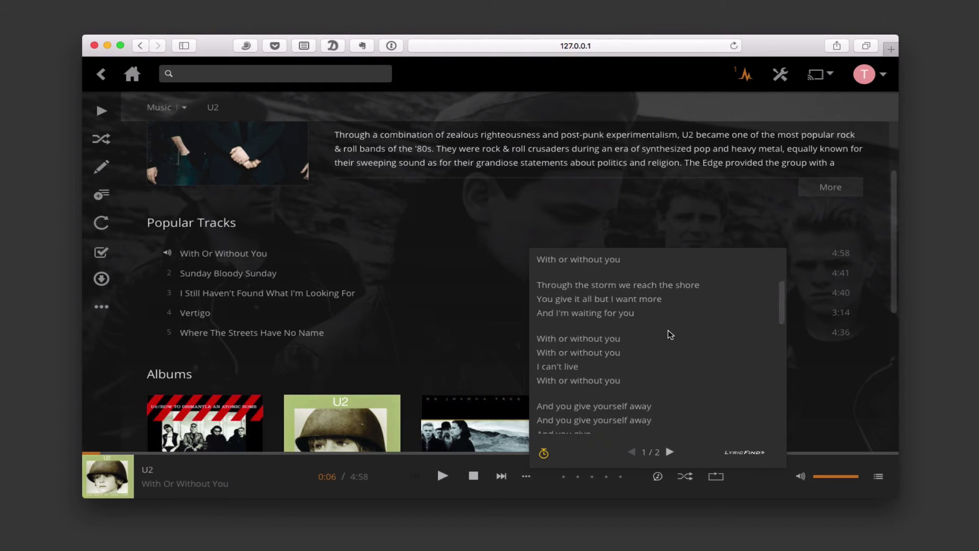
pyautogui.scroll(-10, 670, 335)
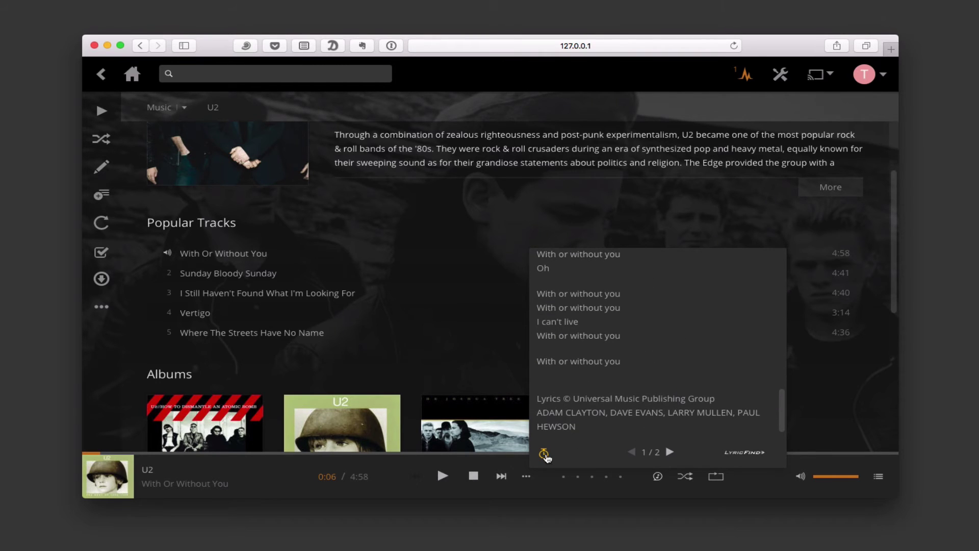
pyautogui.scroll(15, 640, 372)
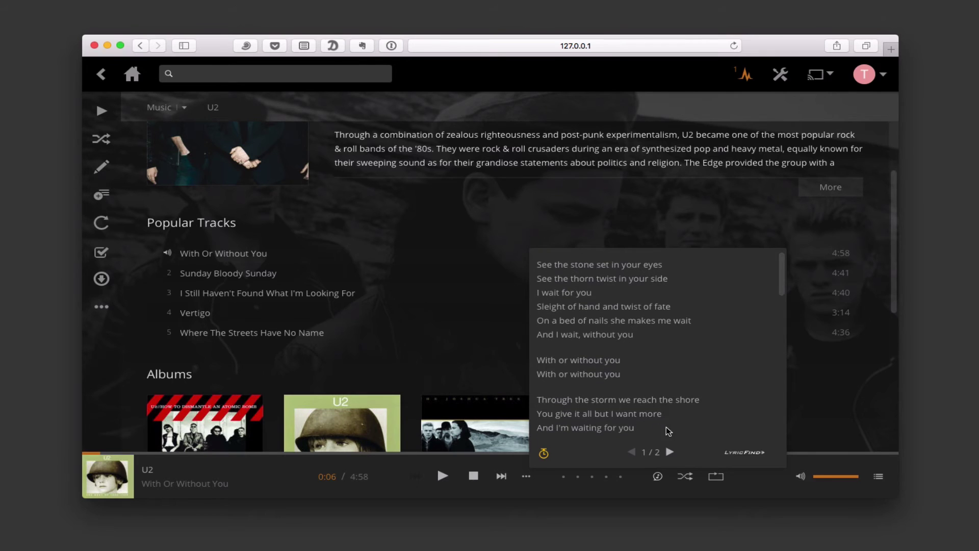
pyautogui.click(670, 452)
pyautogui.click(632, 452)
pyautogui.click(746, 485)
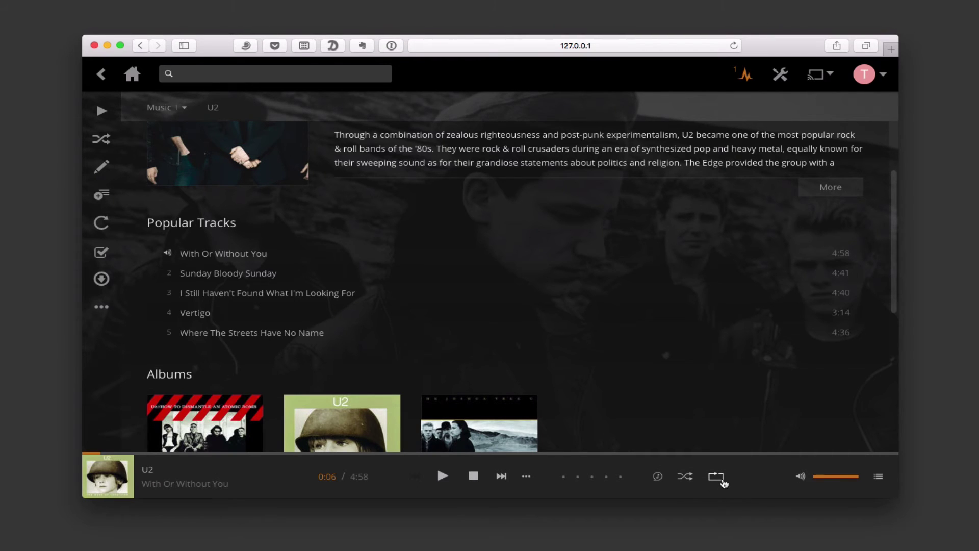
# View the media info of the paused With Or Without You track and close it
pyautogui.click(527, 477)
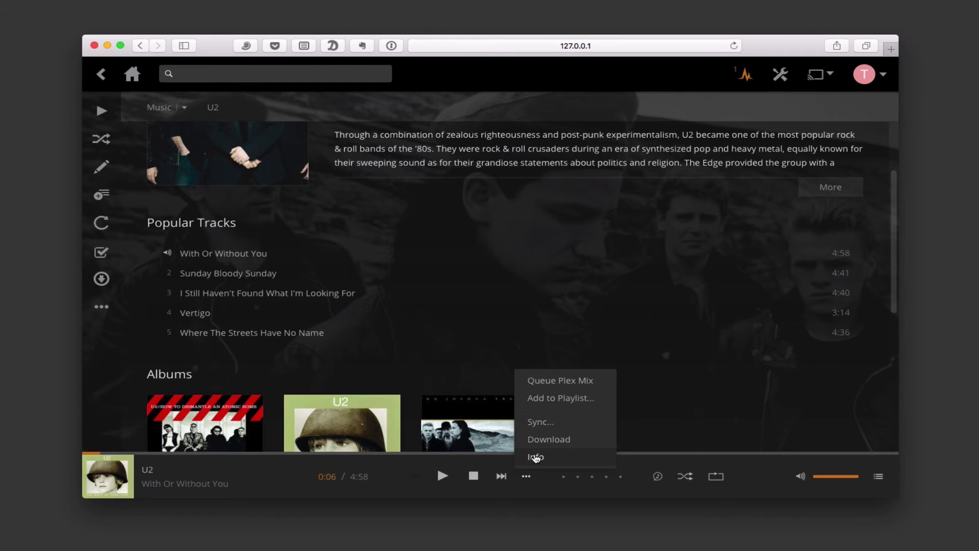
pyautogui.click(542, 458)
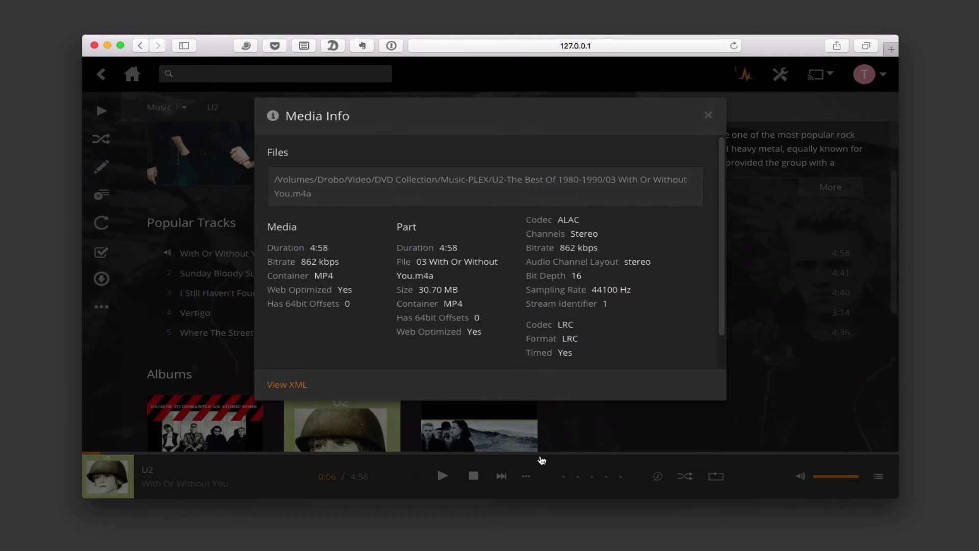
pyautogui.click(707, 119)
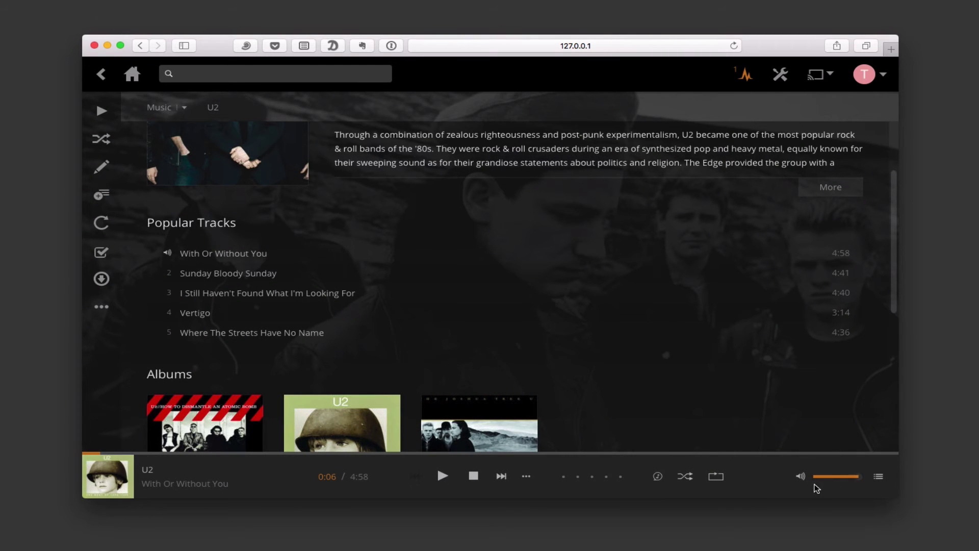
# Save the Up Next queue as a new playlist named plex and move Running To Stand Still above Lost+ (with Jay-Z)
pyautogui.moveTo(879, 478)
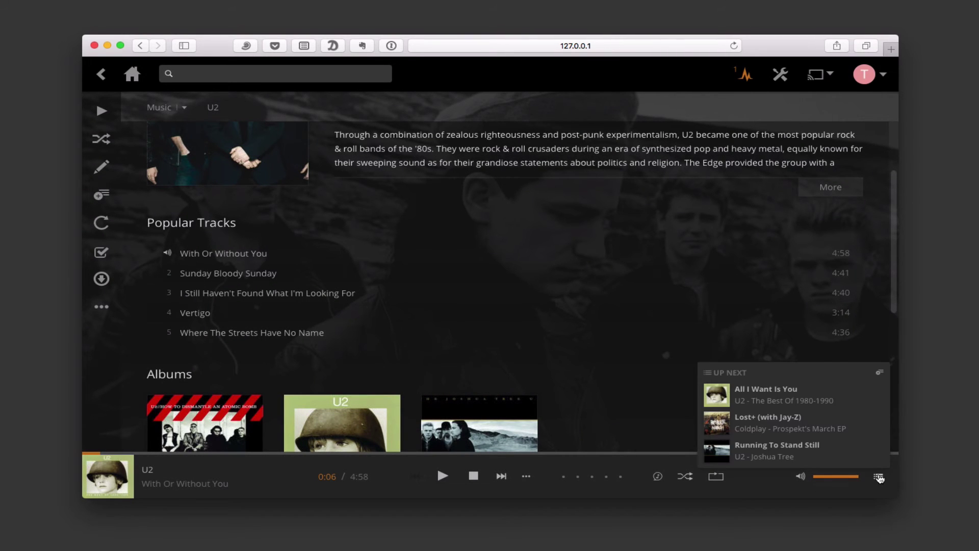
pyautogui.moveTo(827, 413)
pyautogui.click(881, 374)
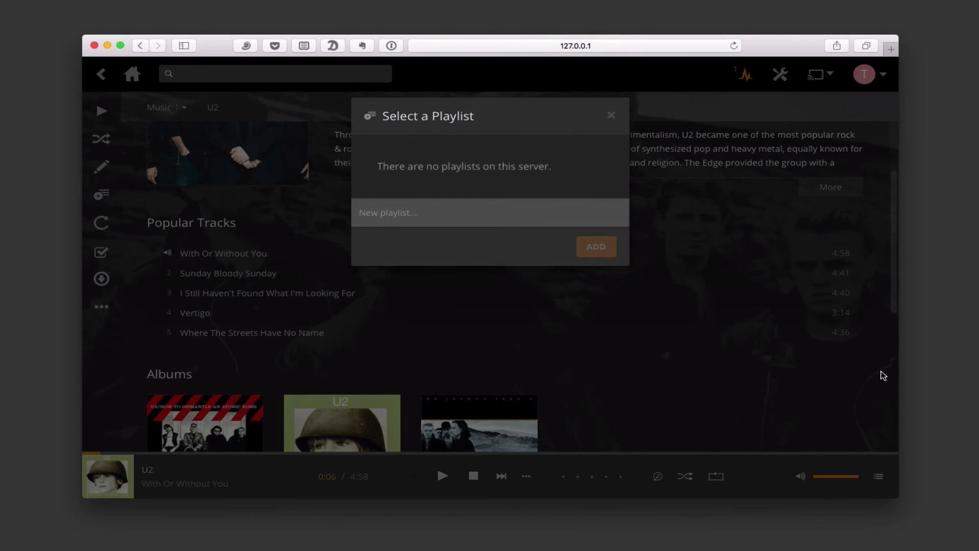
pyautogui.click(393, 211)
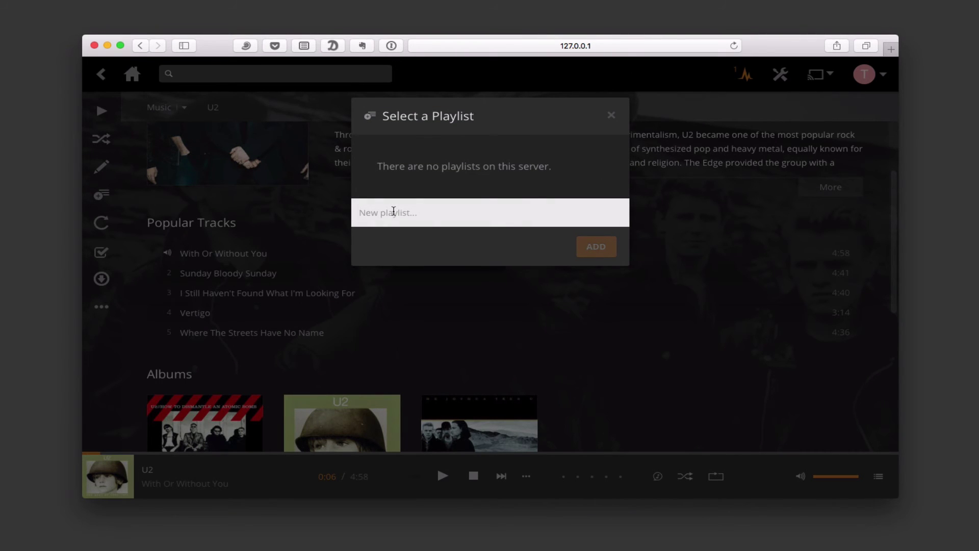
pyautogui.write('plex')
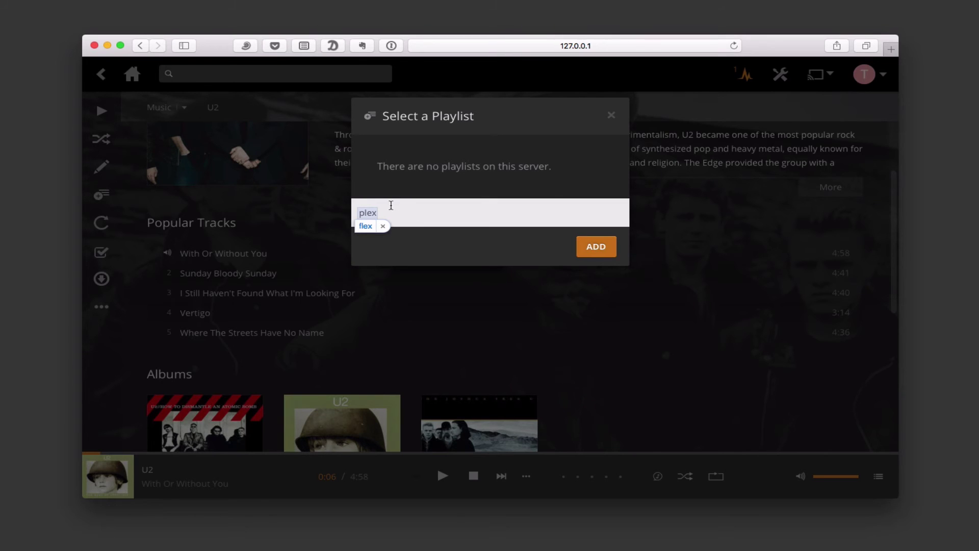
pyautogui.click(382, 227)
pyautogui.click(596, 247)
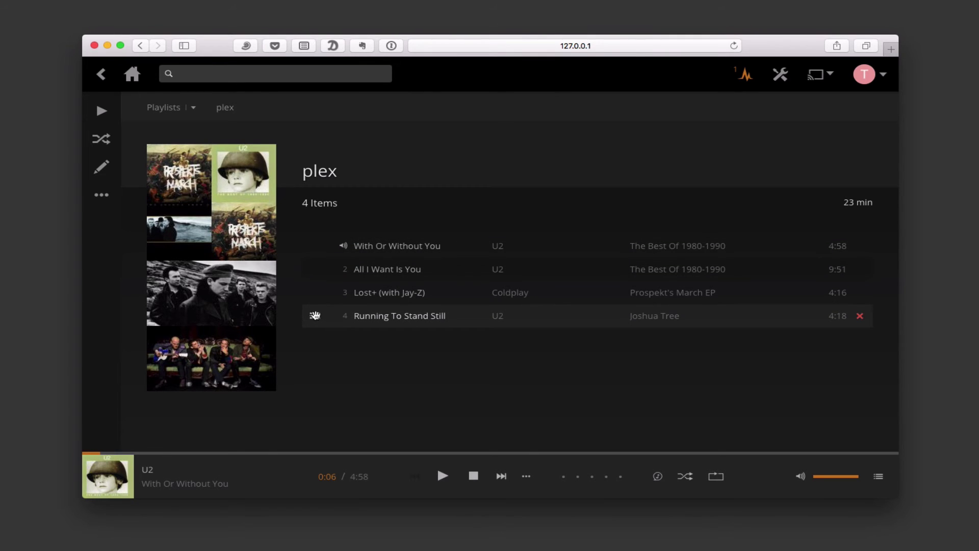
pyautogui.moveTo(316, 316); pyautogui.dragTo(320, 291)
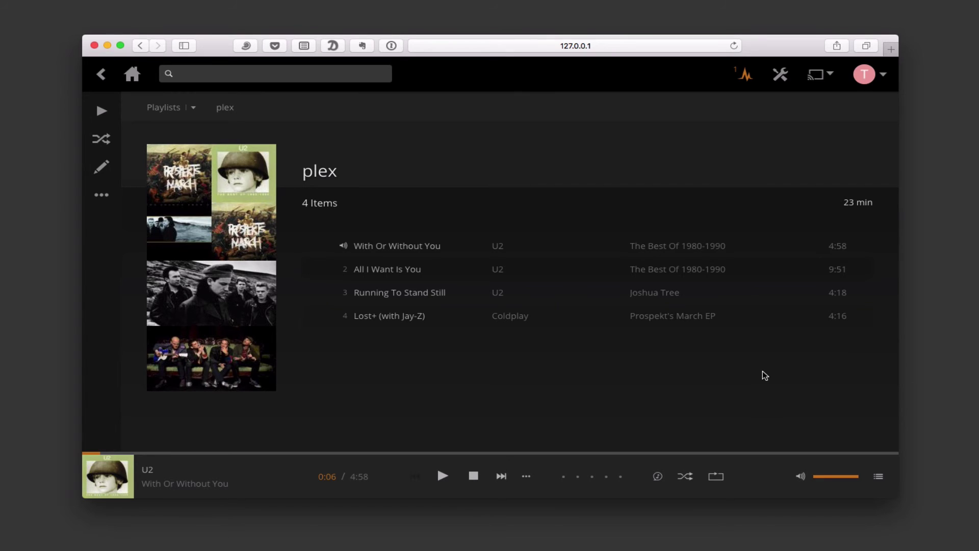
# Return to the Music library, open the paused track's album The Best Of 1980-1990, and look through its track list
pyautogui.click(193, 107)
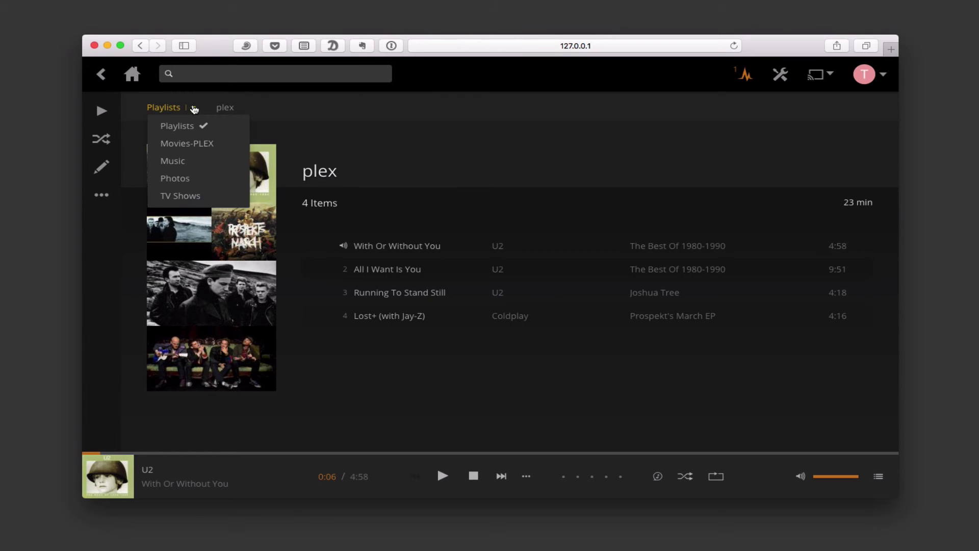
pyautogui.click(174, 162)
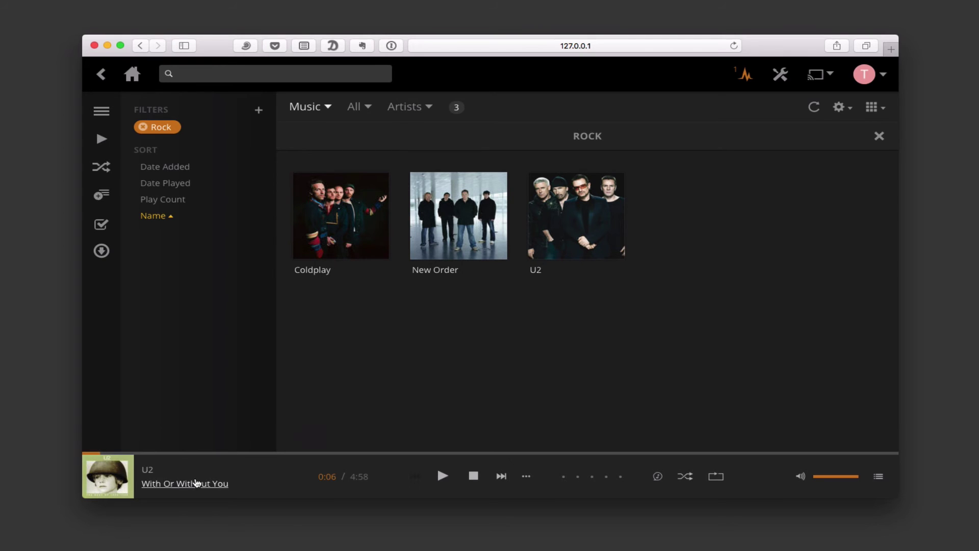
pyautogui.click(124, 472)
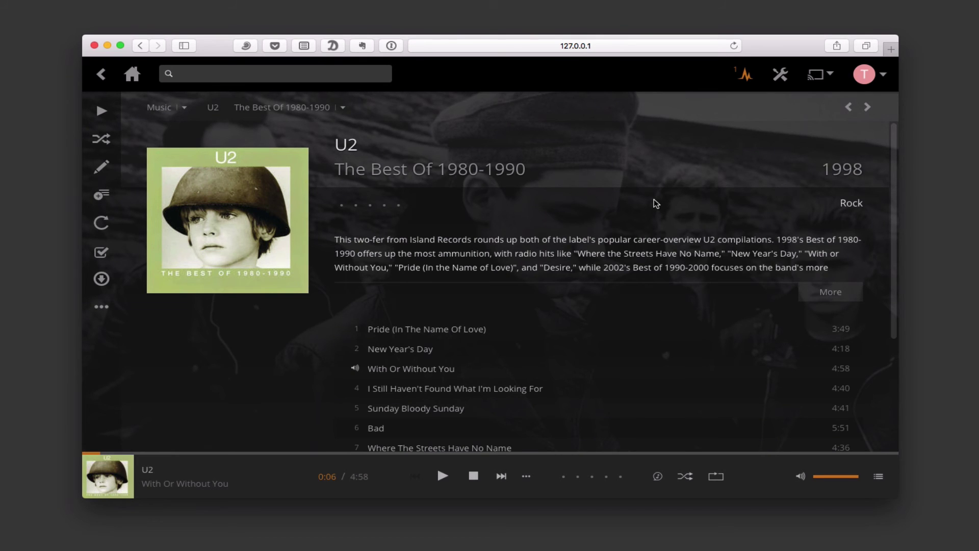
pyautogui.scroll(-5, 654, 203)
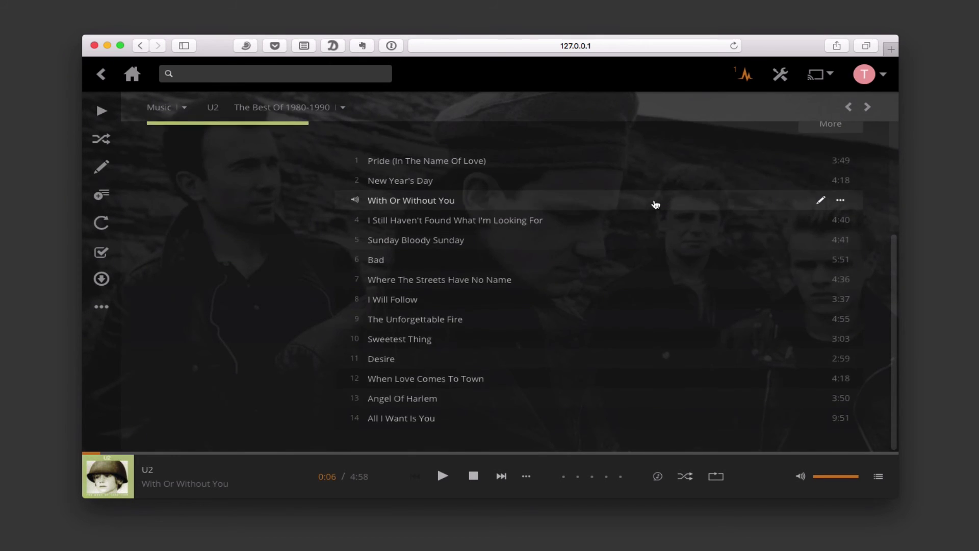
pyautogui.scroll(5, 655, 204)
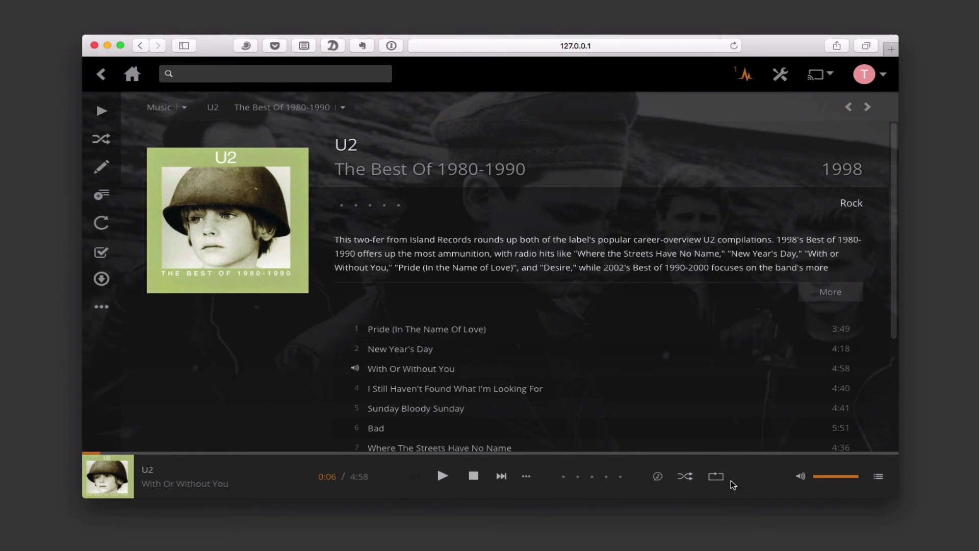
# Stop the mix and clear the Rock genre filter from the Music library
pyautogui.click(474, 476)
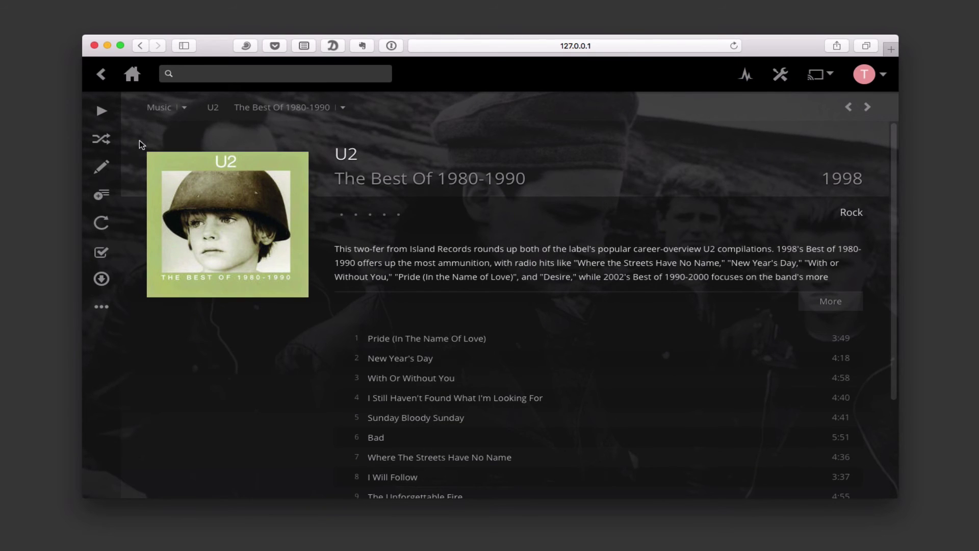
pyautogui.click(163, 108)
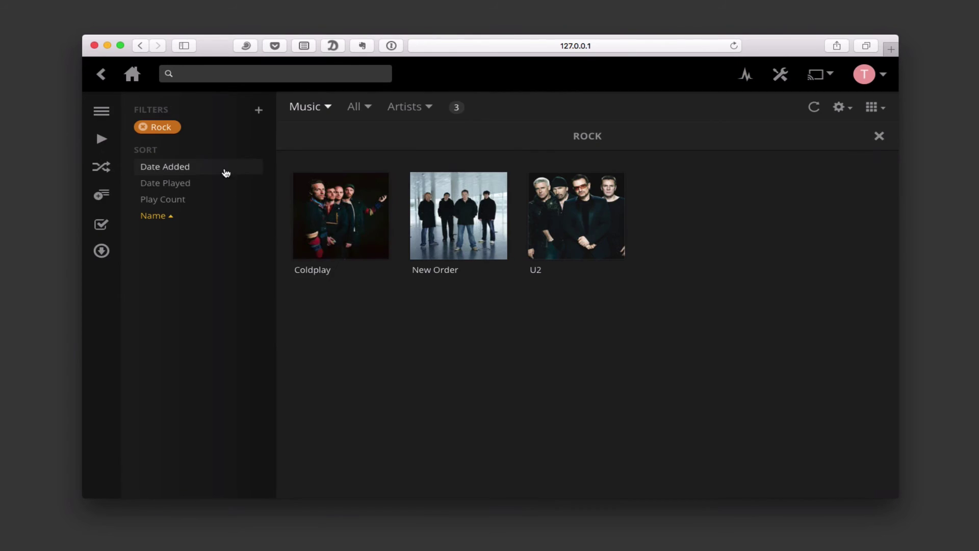
pyautogui.click(143, 128)
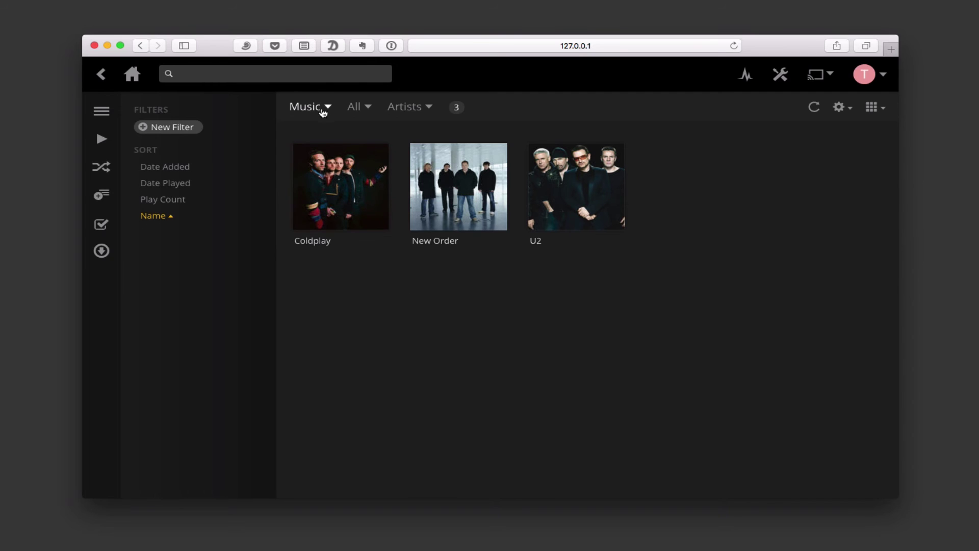
# Switch the Music library from artists to tracks and show the further options for Coldplay's track Mylo Xyloto
pyautogui.click(329, 111)
pyautogui.click(328, 109)
pyautogui.click(429, 109)
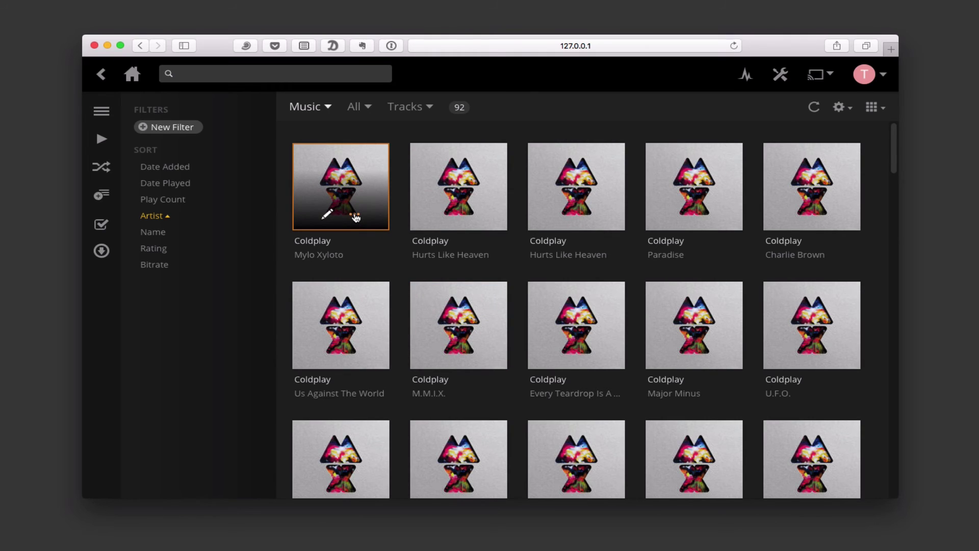
pyautogui.click(356, 218)
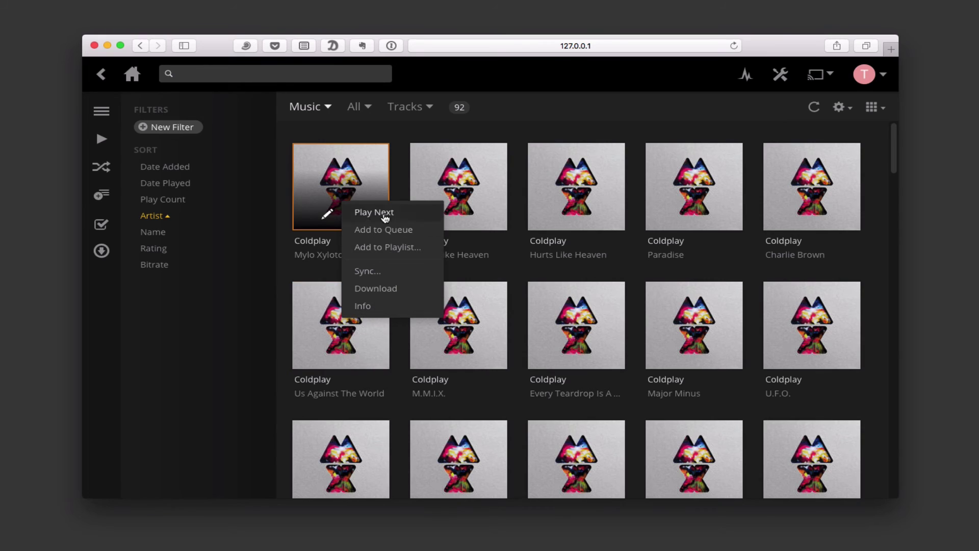
# Dismiss the track options, start a new Moods filter for the music tracks, and look through the available moods
pyautogui.click(376, 128)
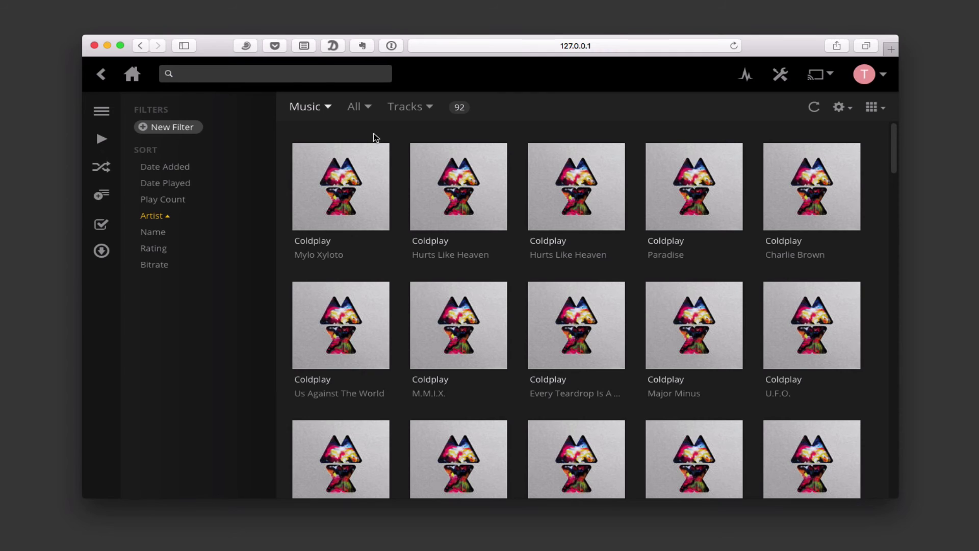
pyautogui.click(147, 131)
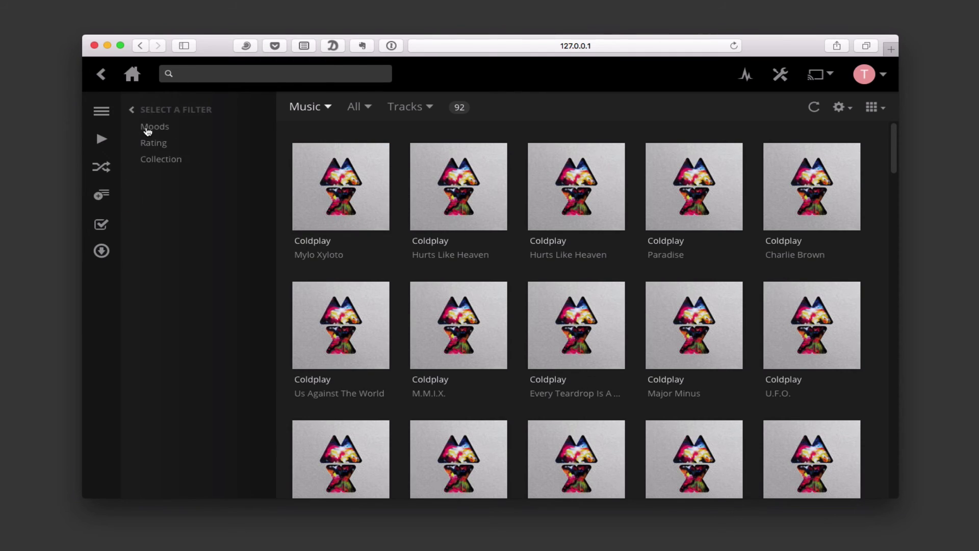
pyautogui.click(165, 131)
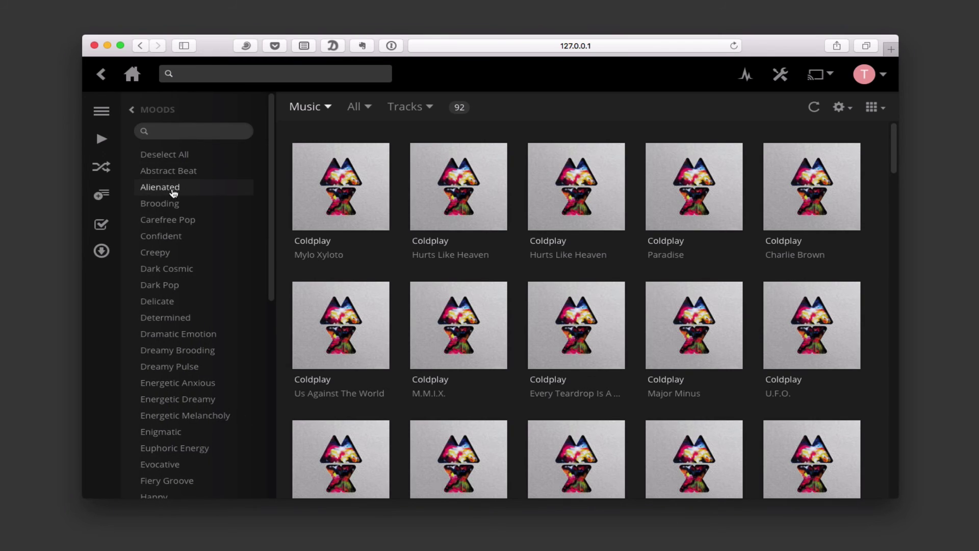
pyautogui.scroll(-6, 172, 398)
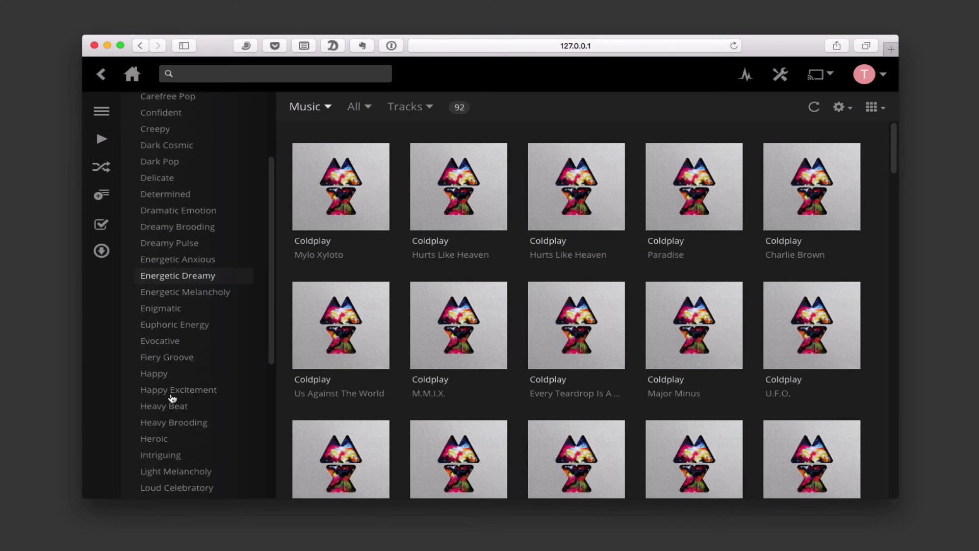
pyautogui.scroll(-3, 171, 398)
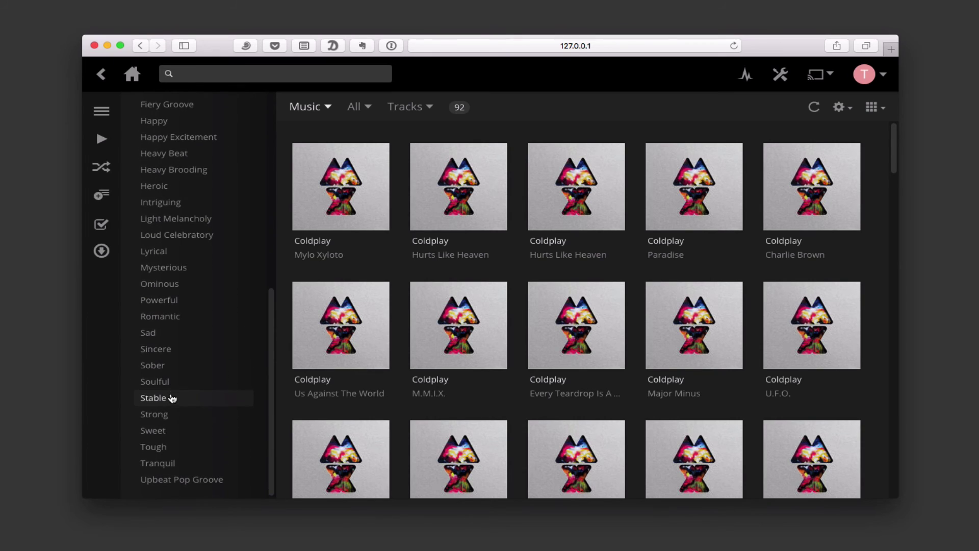
pyautogui.scroll(1, 173, 399)
pyautogui.scroll(-1, 172, 398)
pyautogui.scroll(3, 172, 399)
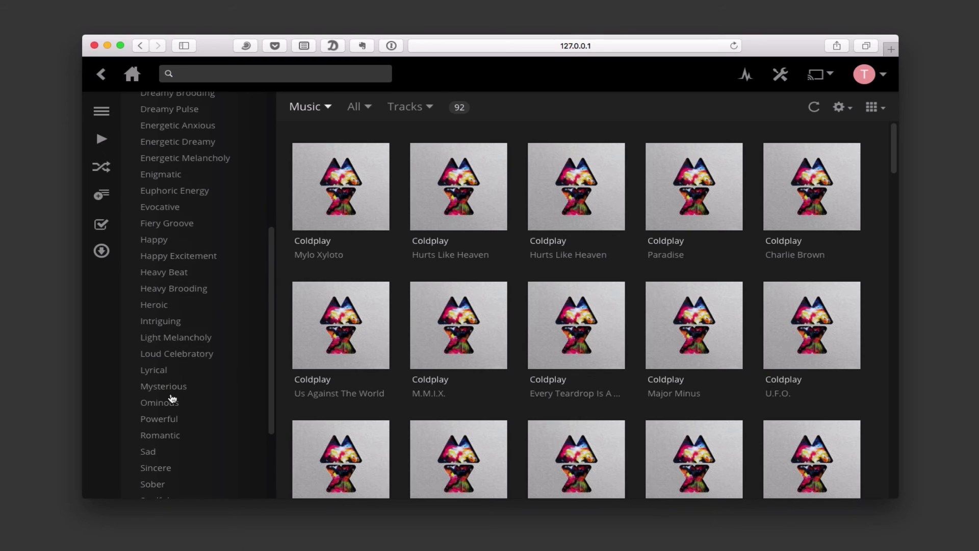
pyautogui.scroll(1, 173, 398)
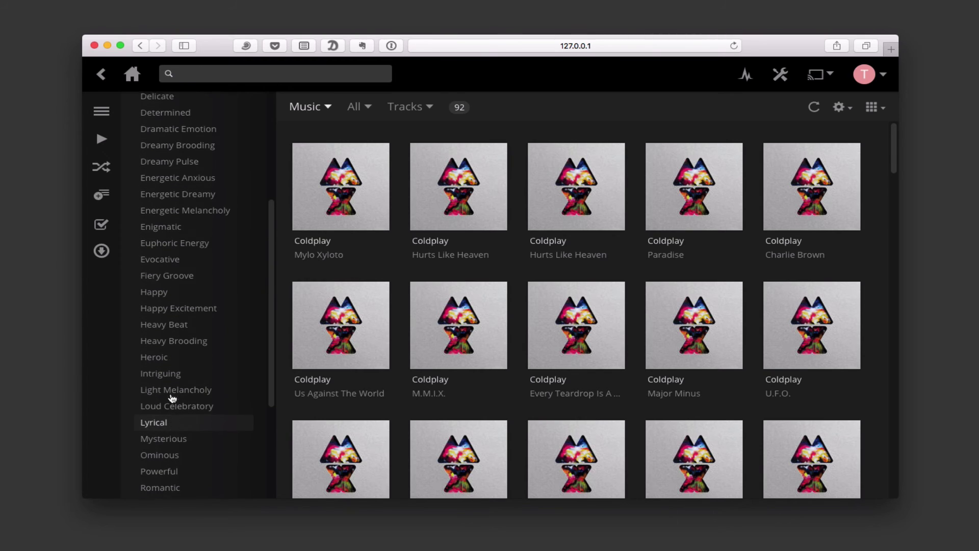
# Filter the tracks by the mood Happy Excitement, switch the filter to Happy, and clear it
pyautogui.click(177, 313)
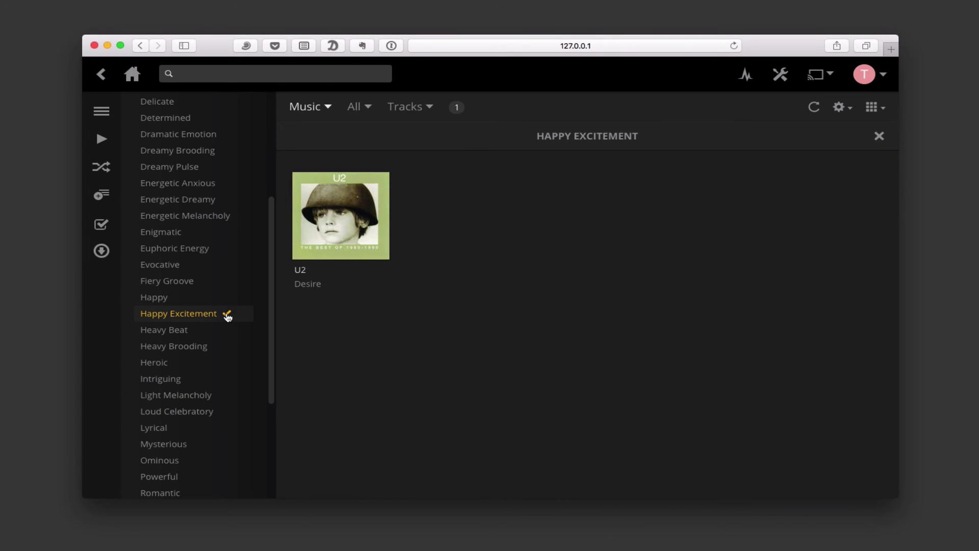
pyautogui.click(228, 318)
pyautogui.click(162, 300)
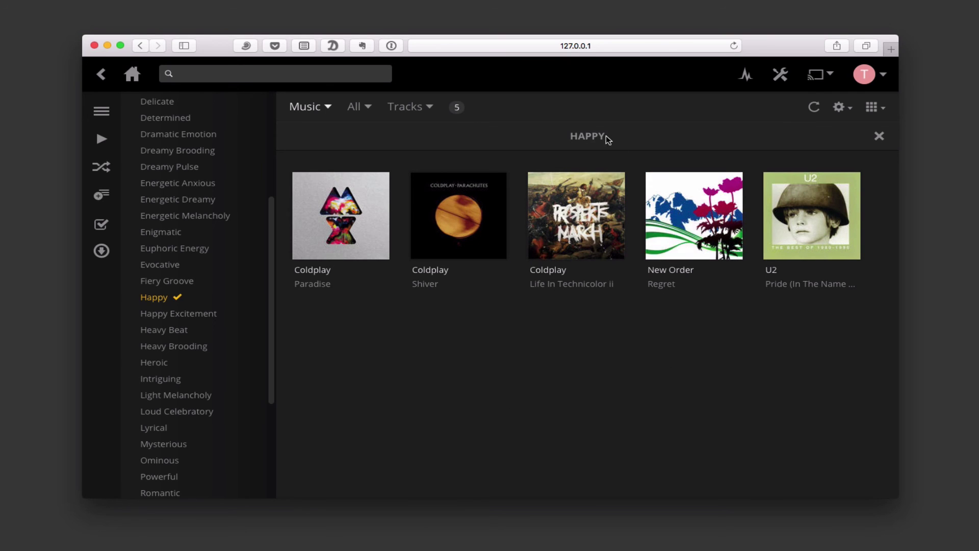
pyautogui.click(881, 138)
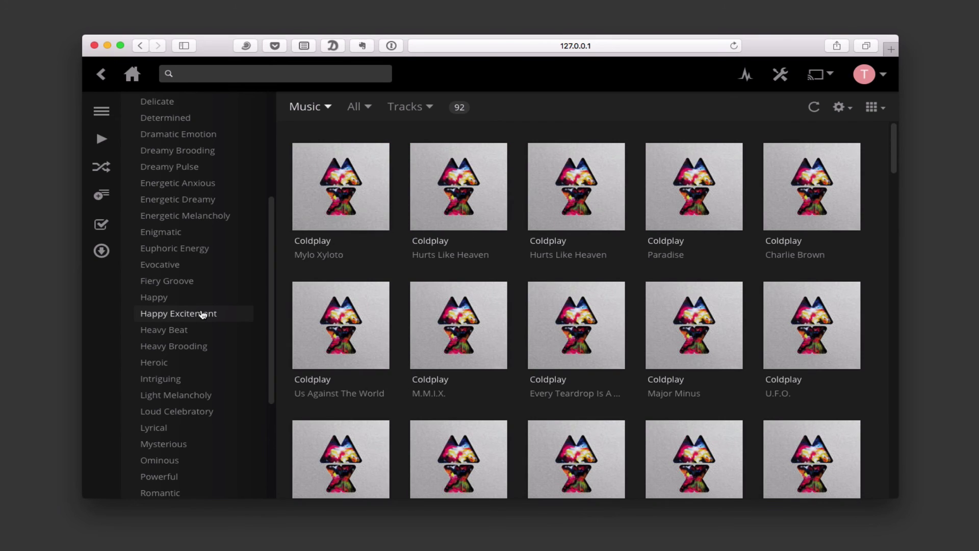
# Filter the music tracks by the mood Energetic Melancholy
pyautogui.scroll(3, 215, 319)
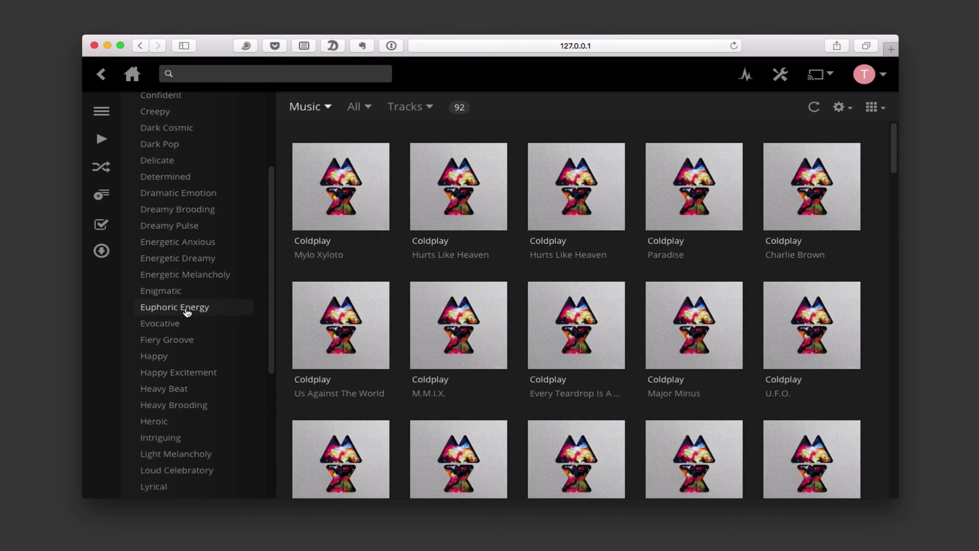
pyautogui.scroll(1, 194, 312)
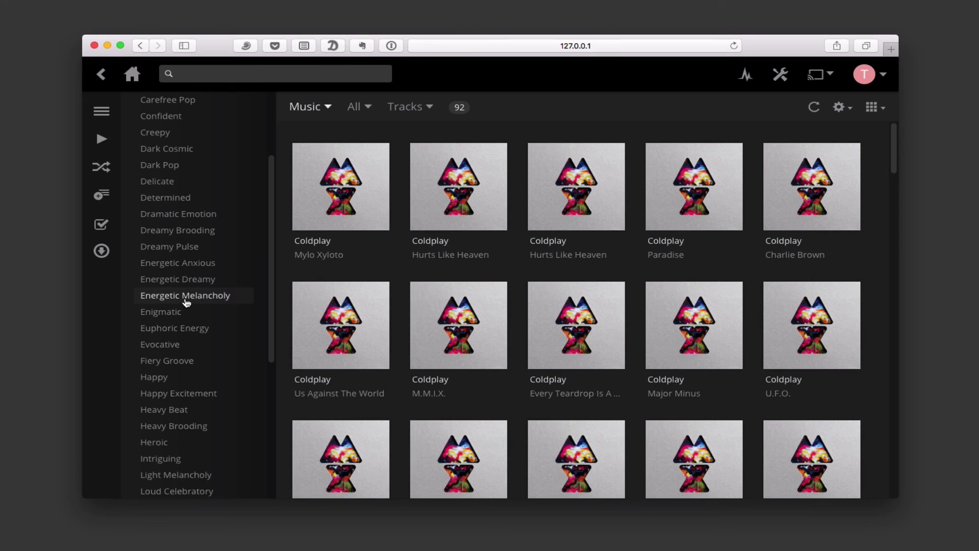
pyautogui.click(187, 300)
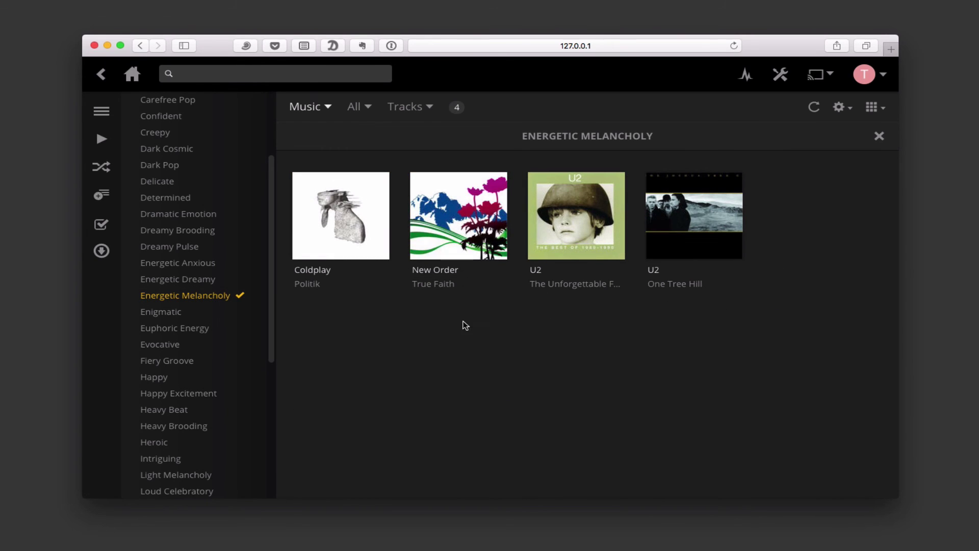
pyautogui.scroll(5, 186, 246)
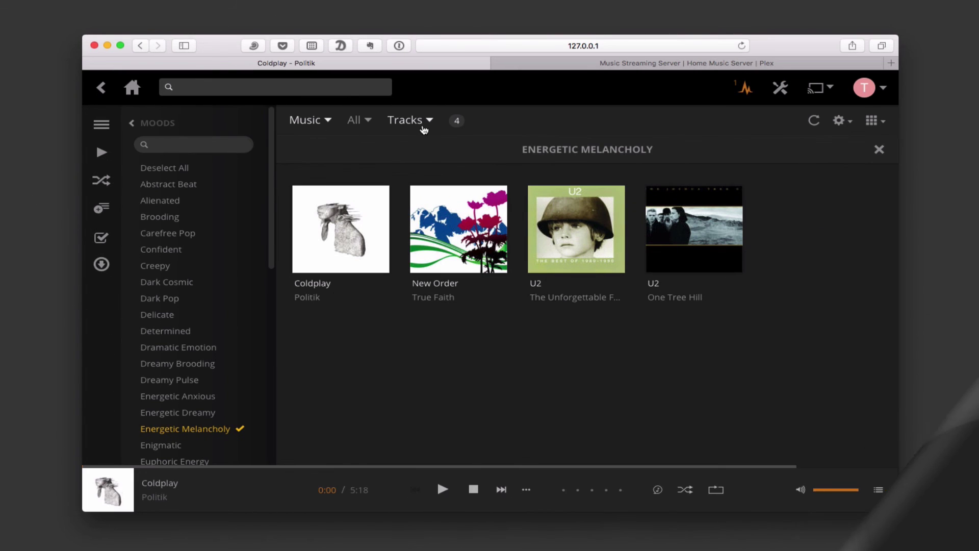
# Switch to the Plex music features page and compare the Free and Premium features through to VIP Discounts
pyautogui.click(654, 66)
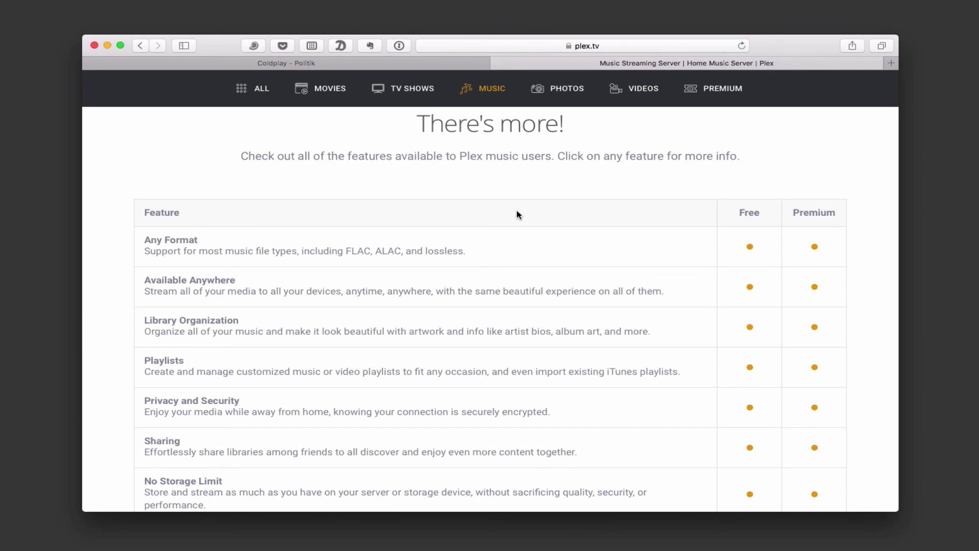
pyautogui.scroll(-5, 478, 292)
pyautogui.scroll(-2, 479, 294)
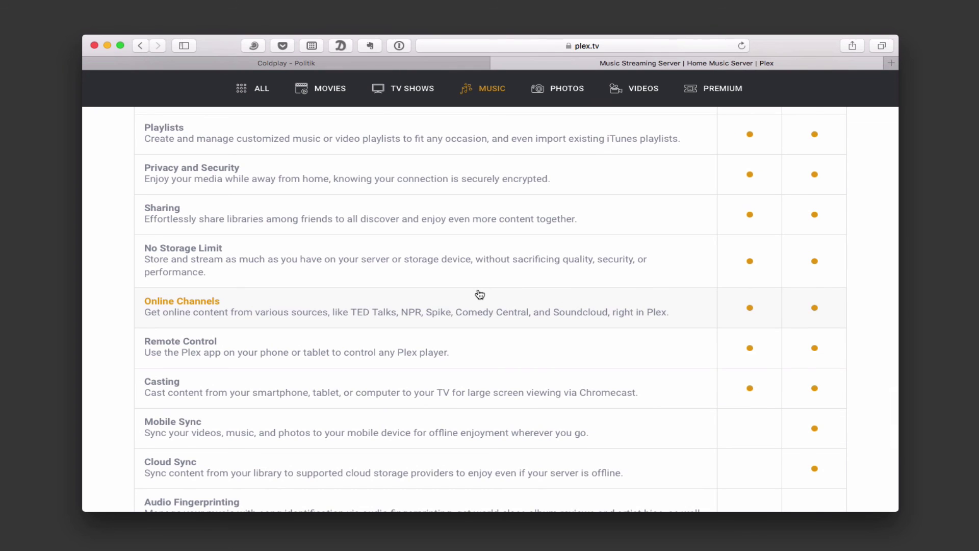
pyautogui.scroll(-3, 479, 294)
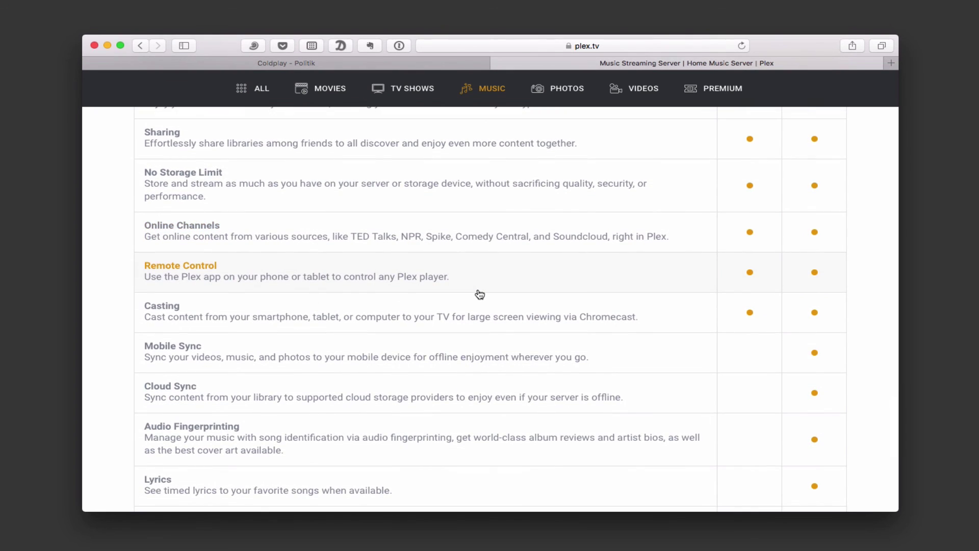
pyautogui.scroll(-3, 480, 294)
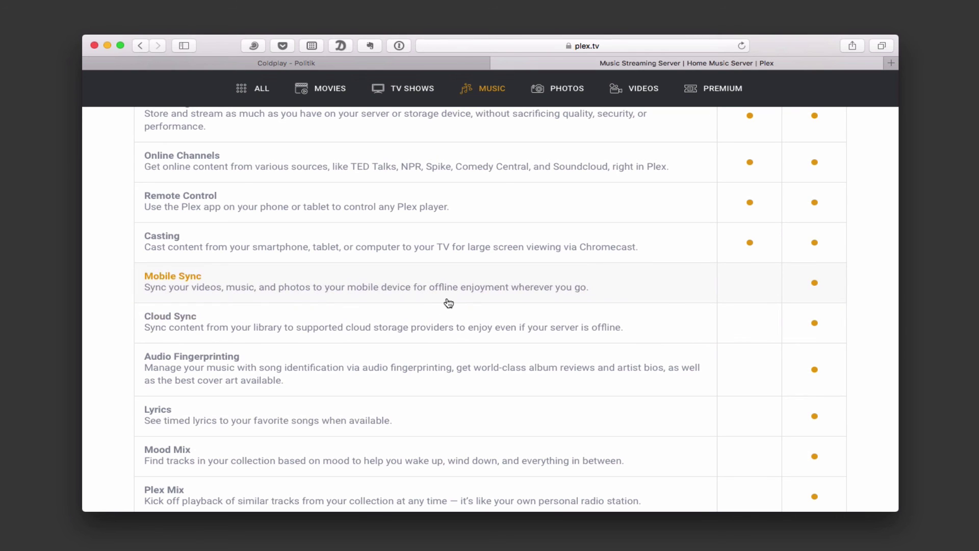
pyautogui.scroll(-4, 449, 303)
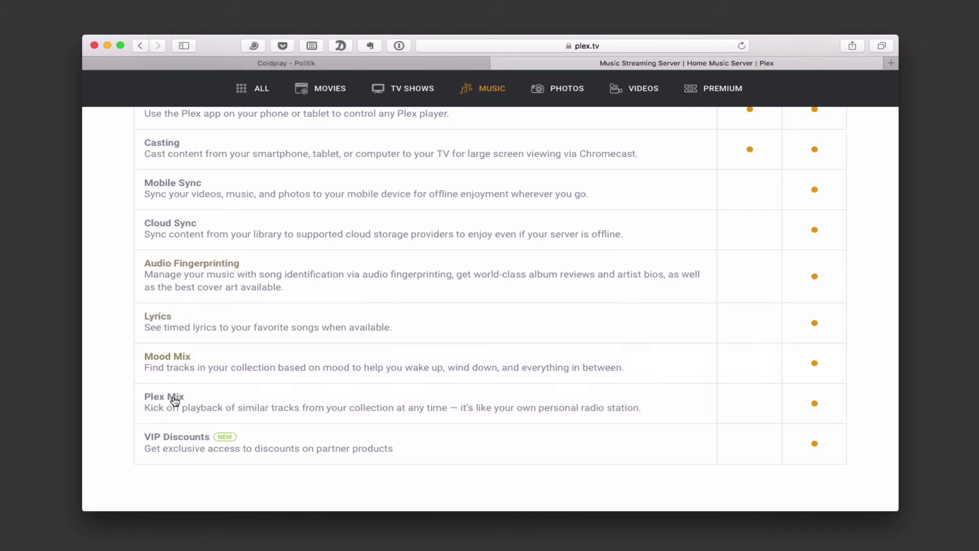
# Return to the media server's home page and look through the recently added items down to Recently Added Music
pyautogui.click(321, 63)
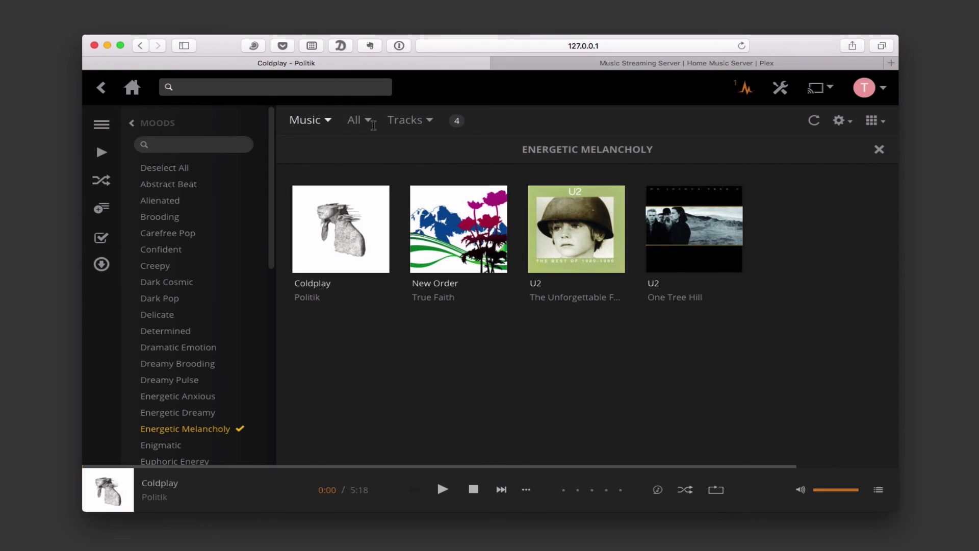
pyautogui.click(134, 89)
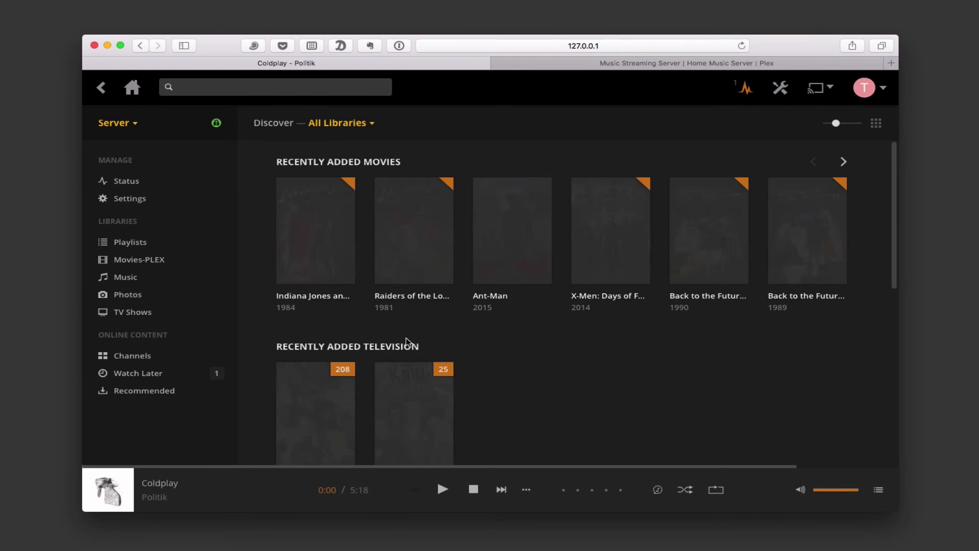
pyautogui.scroll(-10, 406, 337)
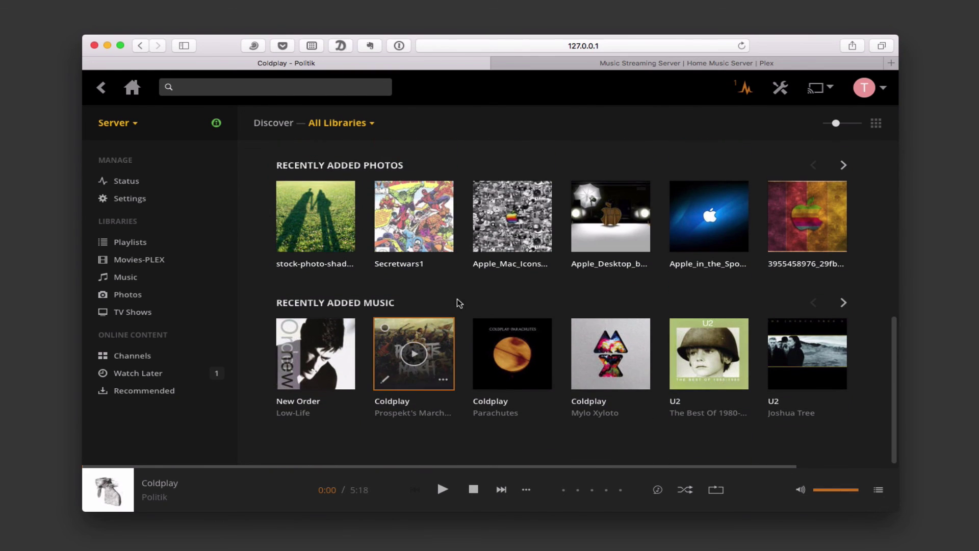